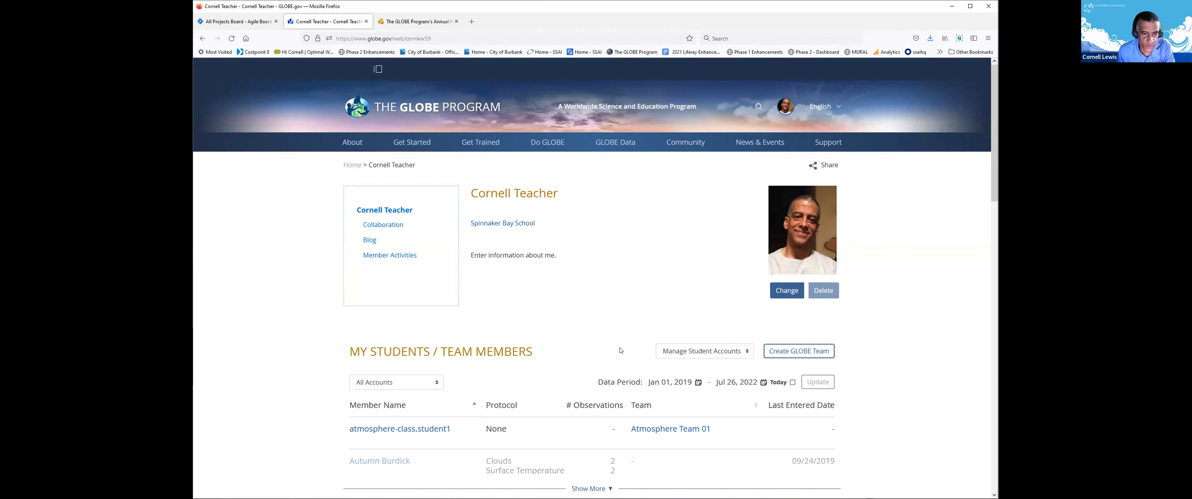
Filter the My Students / Team Members list to show only Student Accounts.
{"action": "mouse_move", "coordinate": [548, 257]}
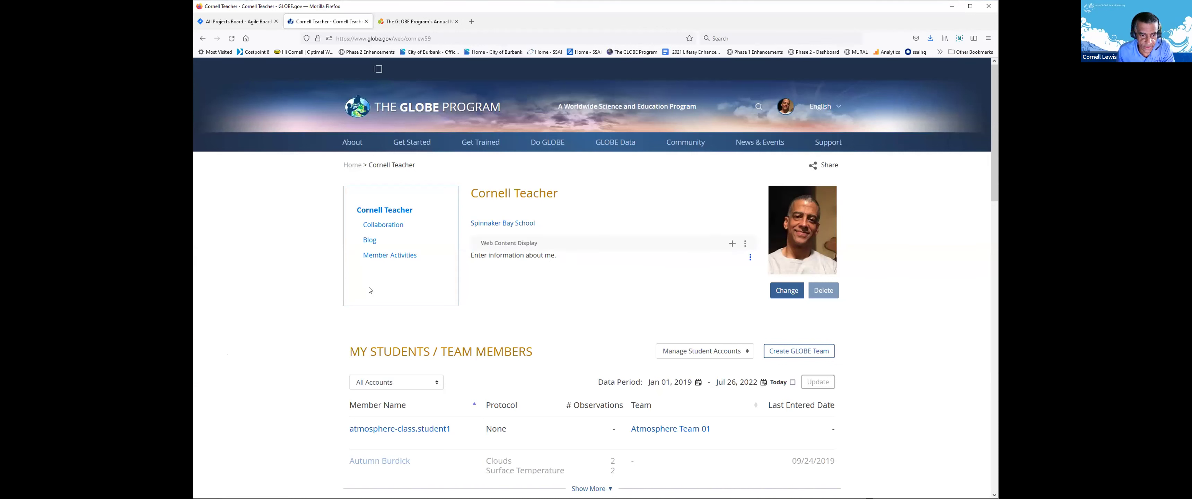
{"action": "scroll", "coordinate": [277, 314], "scroll_direction": "down", "scroll_amount": 3}
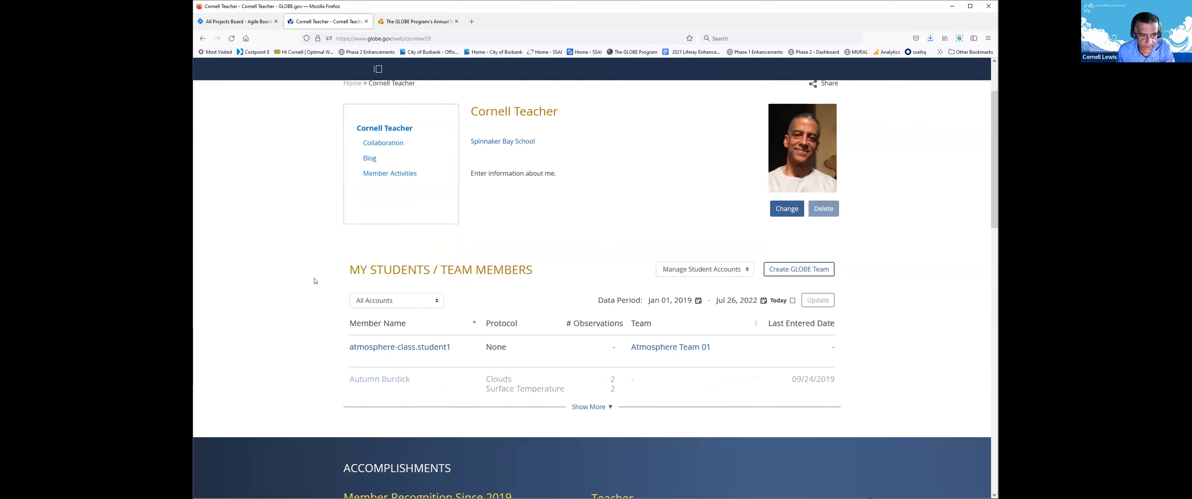
{"action": "scroll", "coordinate": [346, 340], "scroll_direction": "down", "scroll_amount": 2}
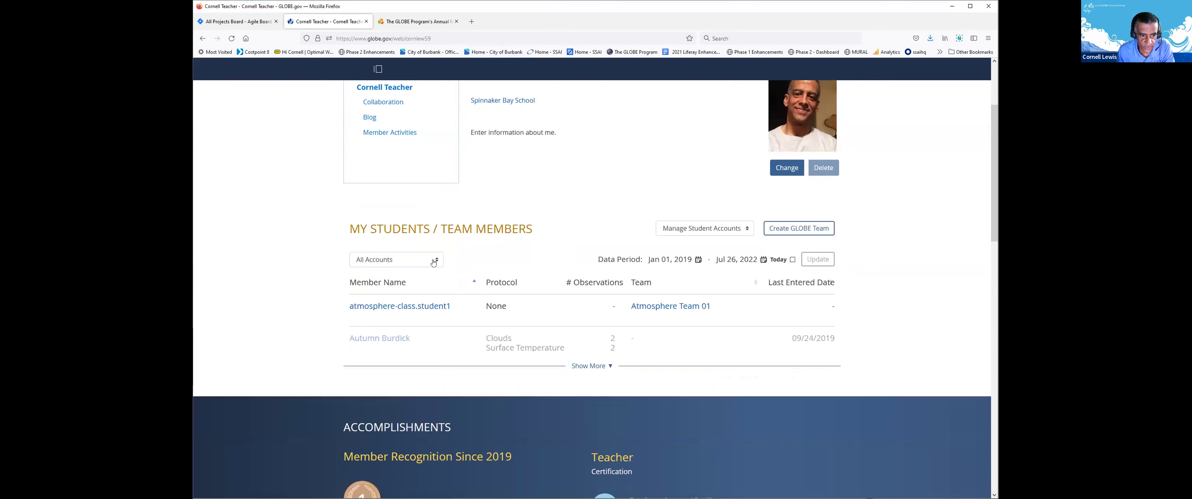
{"action": "left_click", "coordinate": [434, 262]}
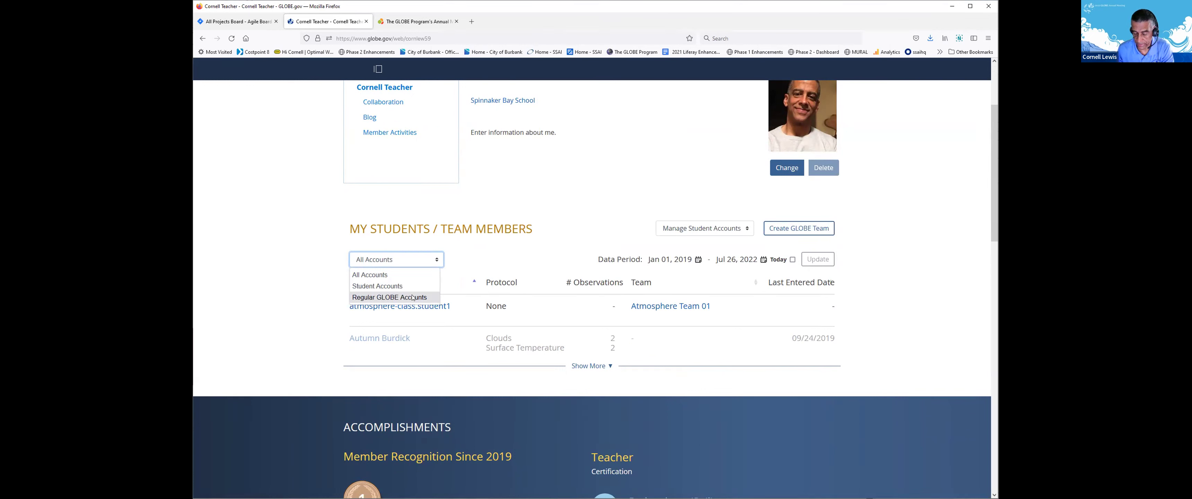
{"action": "left_click", "coordinate": [384, 286]}
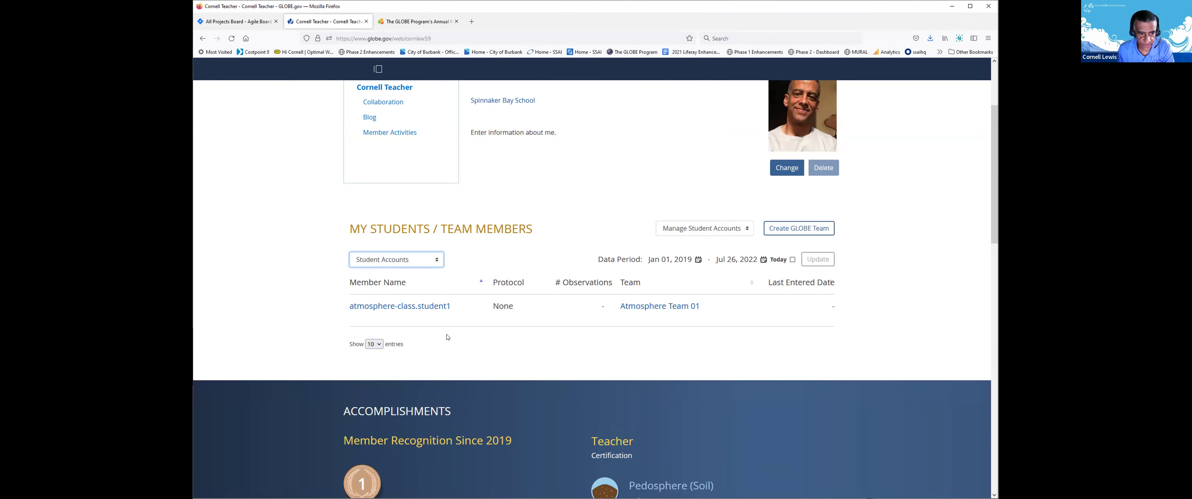
View the atmosphere class student's observations page and its start date setting, closing the page when done.
{"action": "left_click", "coordinate": [432, 306]}
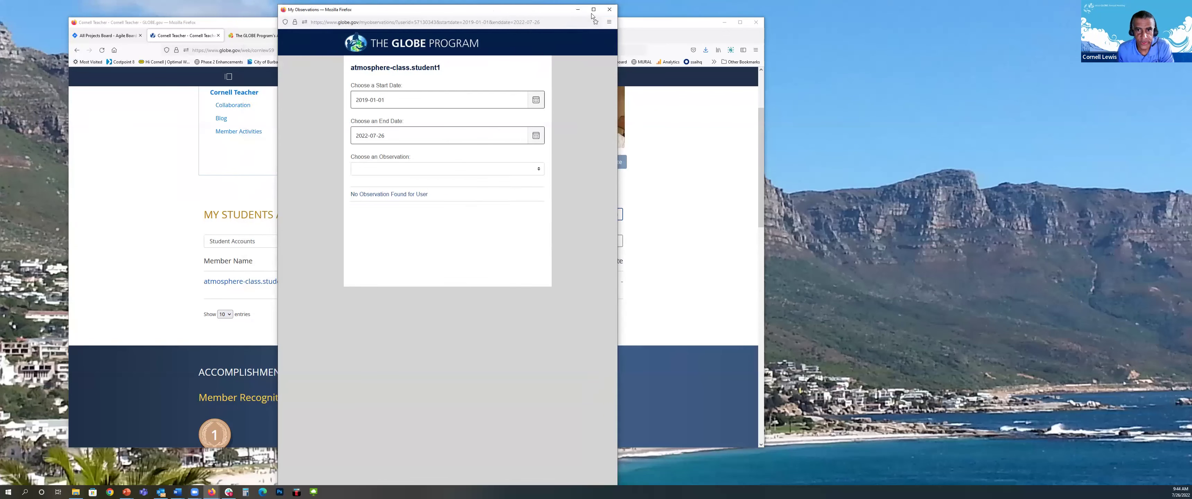
{"action": "left_click", "coordinate": [609, 10]}
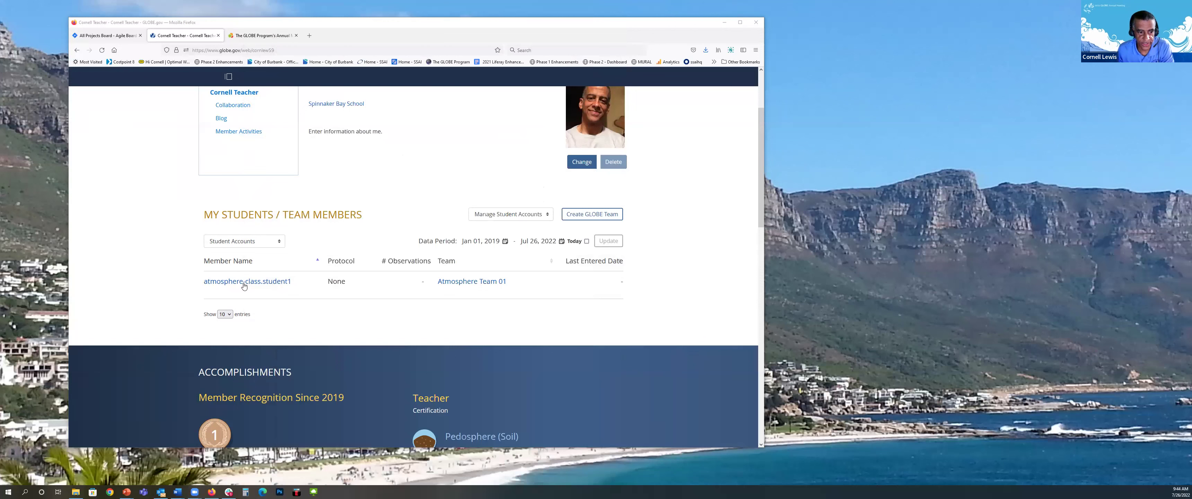
{"action": "left_click", "coordinate": [244, 283]}
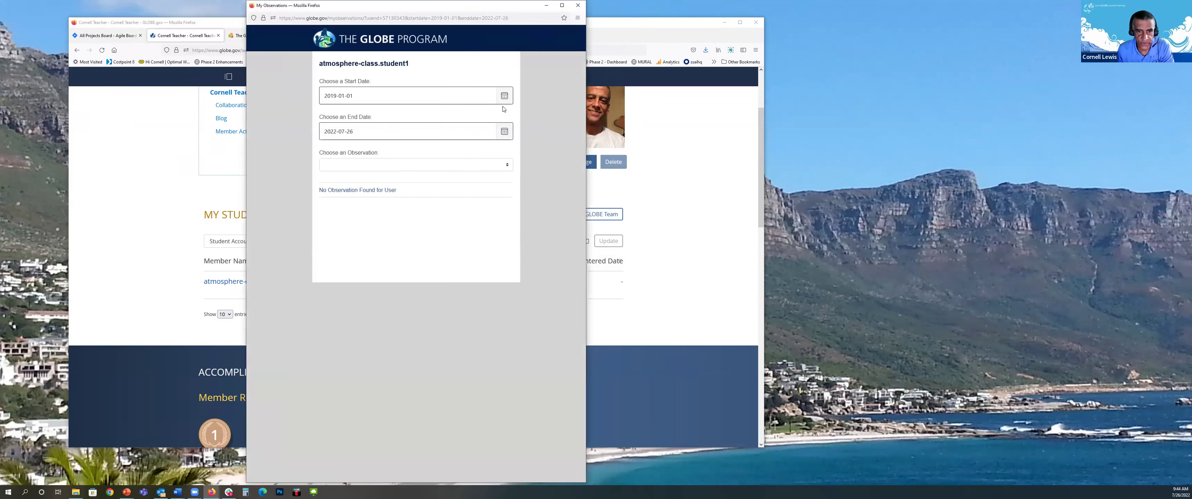
{"action": "left_click", "coordinate": [505, 95]}
{"action": "left_click", "coordinate": [536, 102]}
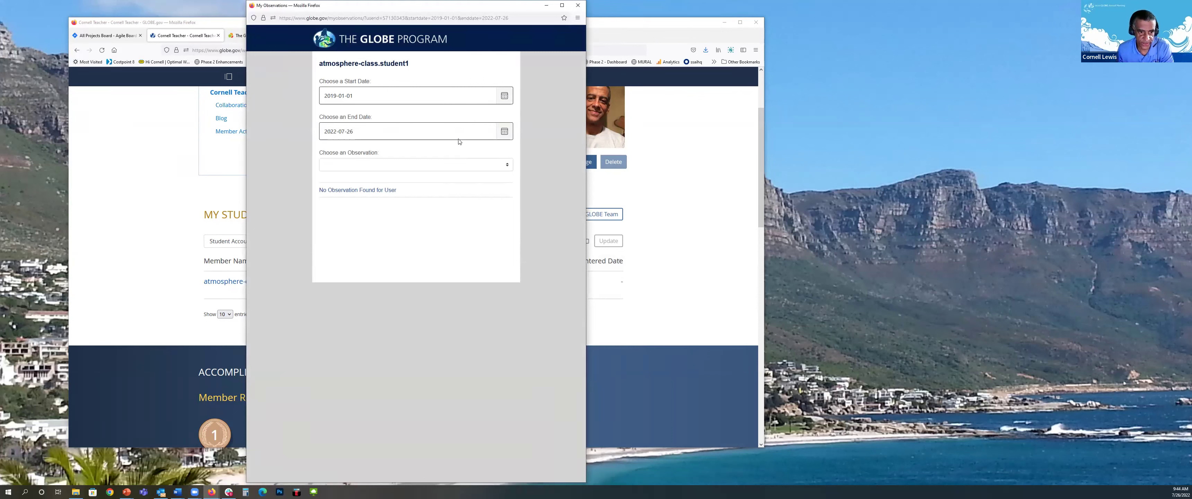
{"action": "left_click", "coordinate": [577, 5]}
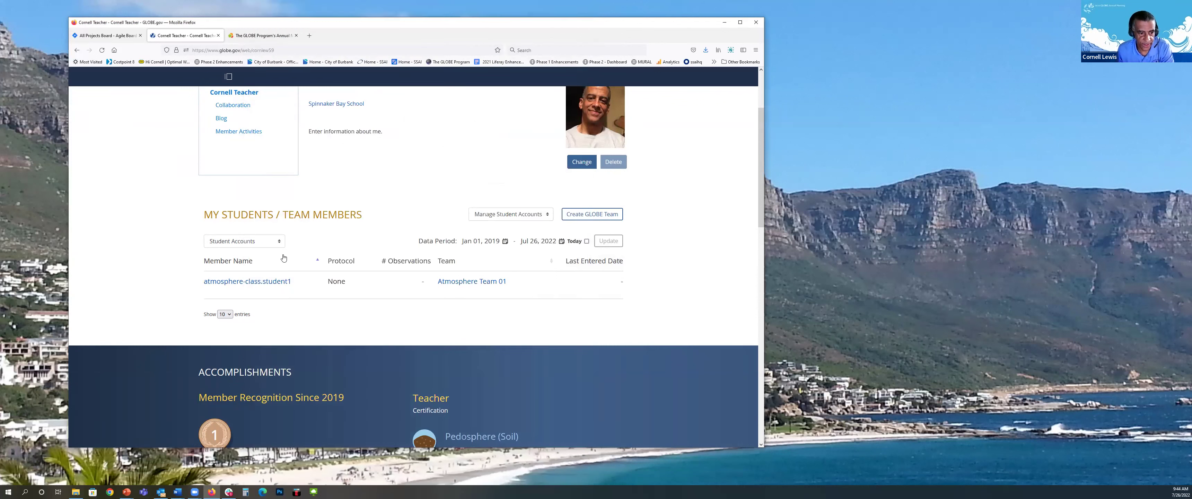
Switch the member list back to All Accounts and expand it to show every member.
{"action": "left_click", "coordinate": [280, 241]}
{"action": "left_click", "coordinate": [253, 255]}
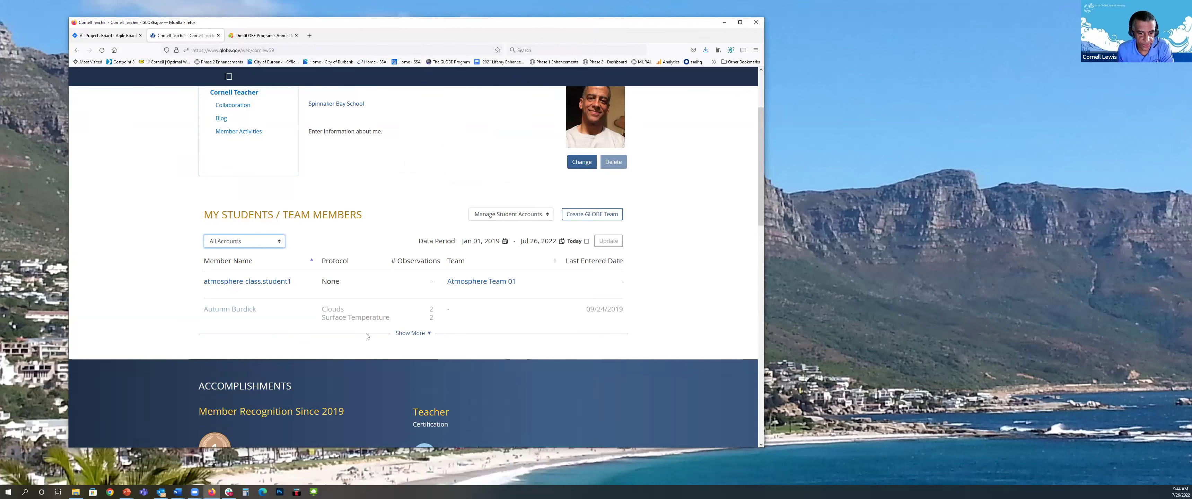
{"action": "left_click", "coordinate": [398, 333]}
{"action": "scroll", "coordinate": [349, 312], "scroll_direction": "down", "scroll_amount": 1}
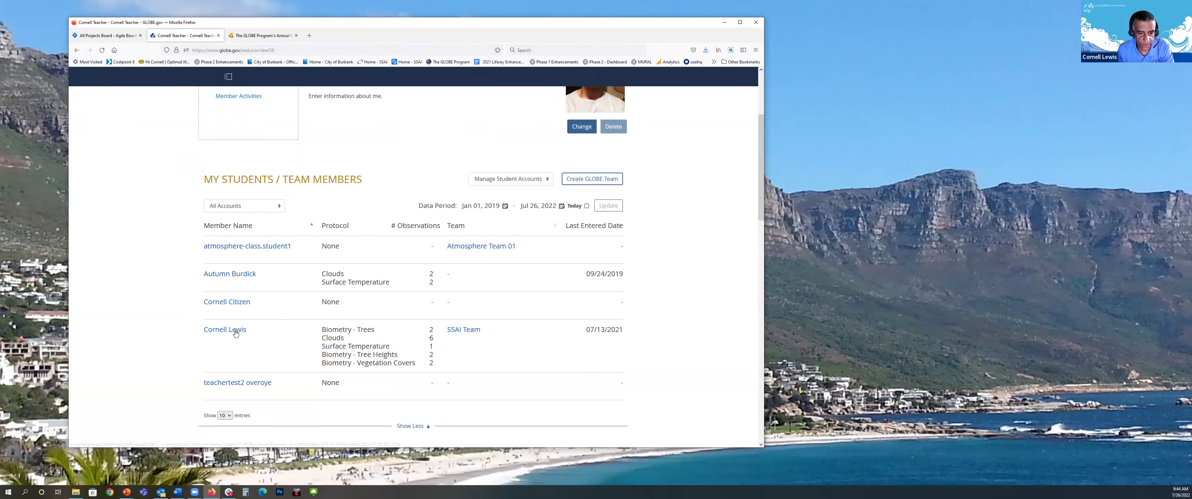
Open the SSAI Team member's Biometry - Trees observations and set the start date to 2015-07-02.
{"action": "left_click", "coordinate": [431, 329]}
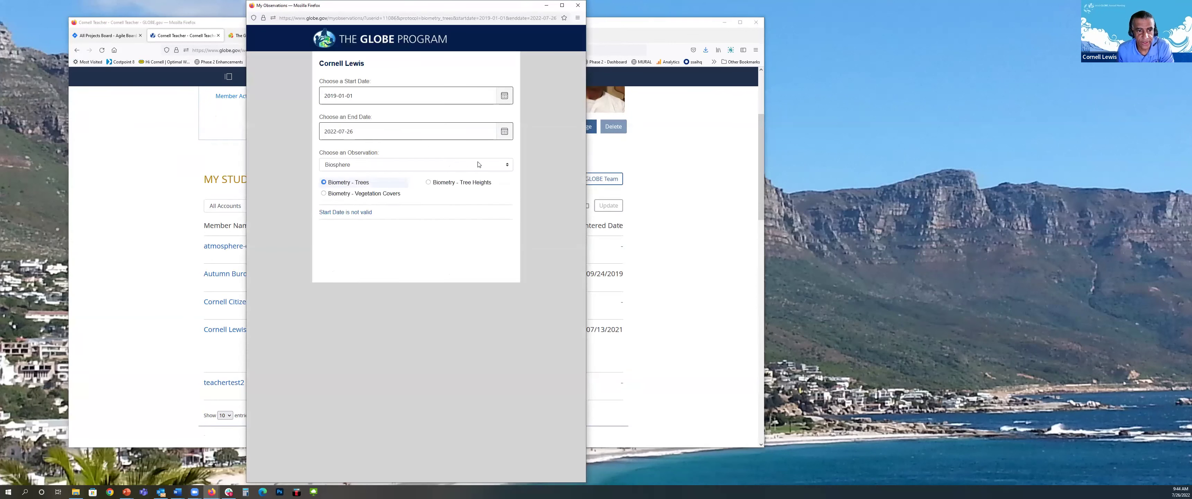
{"action": "left_click", "coordinate": [505, 96]}
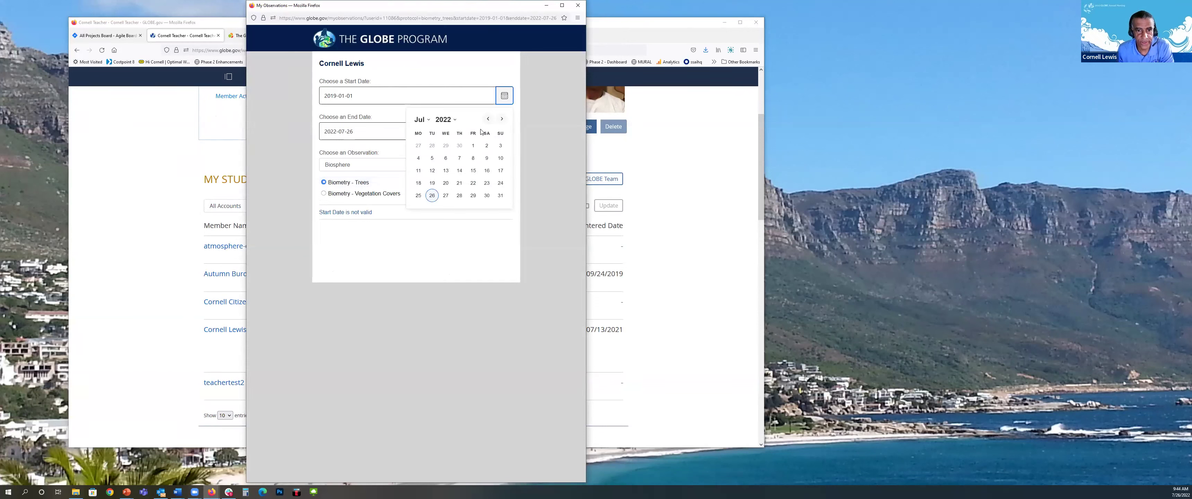
{"action": "left_click", "coordinate": [443, 120]}
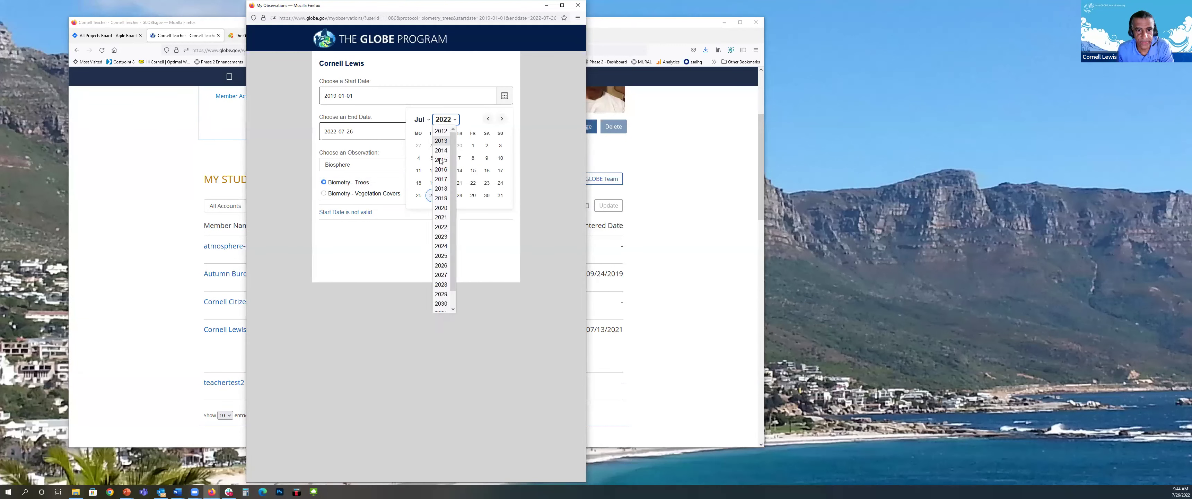
{"action": "left_click", "coordinate": [442, 142]}
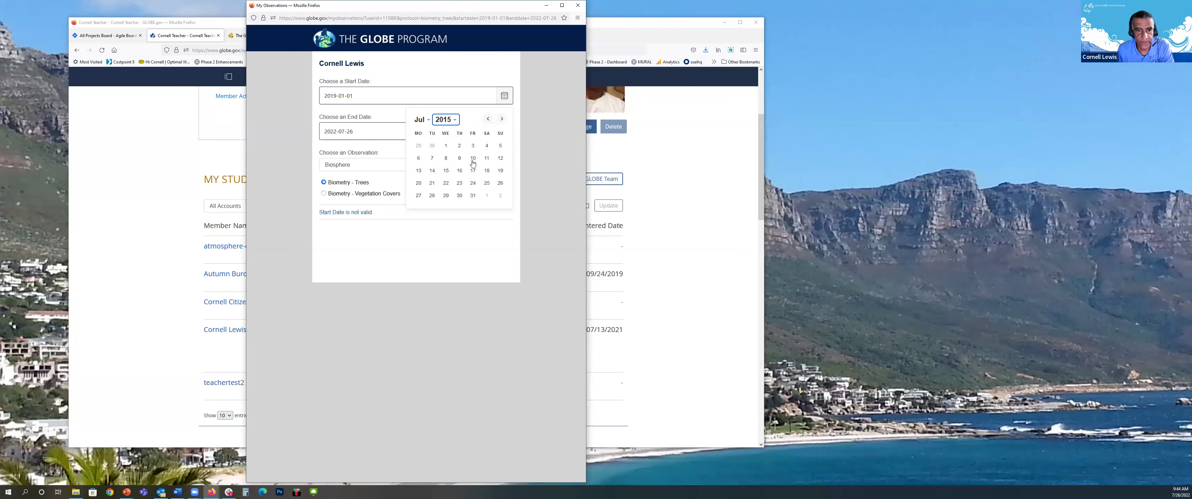
{"action": "left_click", "coordinate": [459, 145]}
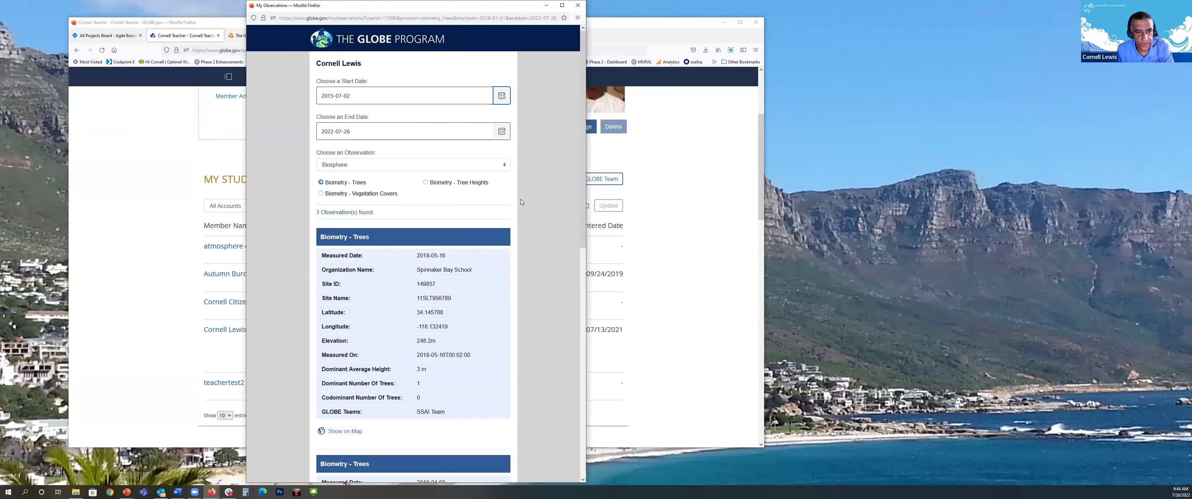
Examine the details of the listed Biometry - Trees observations.
{"action": "scroll", "coordinate": [521, 199], "scroll_direction": "down", "scroll_amount": 3}
{"action": "scroll", "coordinate": [521, 201], "scroll_direction": "down", "scroll_amount": 6}
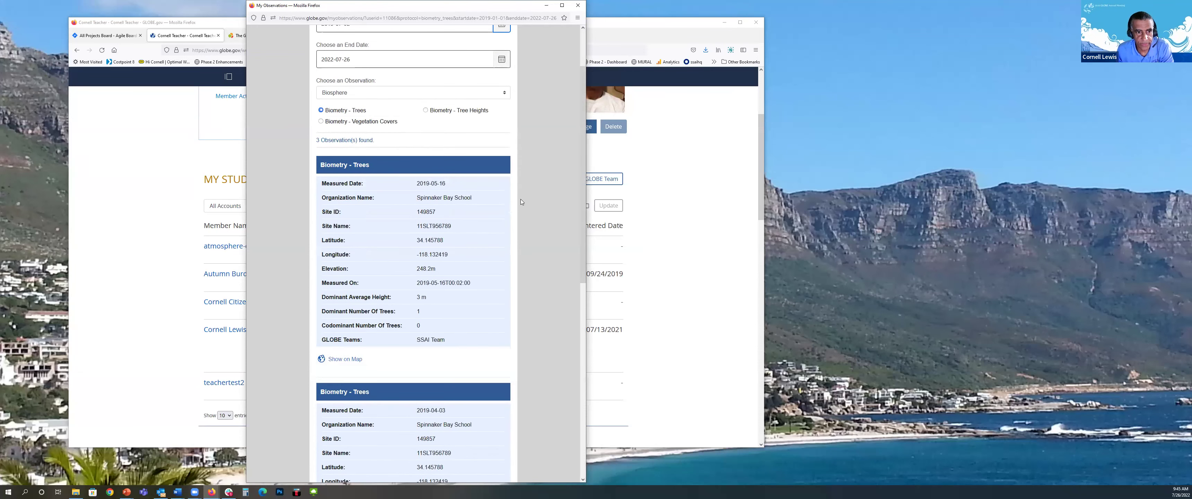
{"action": "scroll", "coordinate": [521, 200], "scroll_direction": "up", "scroll_amount": 2}
{"action": "scroll", "coordinate": [521, 200], "scroll_direction": "down", "scroll_amount": 4}
{"action": "scroll", "coordinate": [520, 200], "scroll_direction": "up", "scroll_amount": 4}
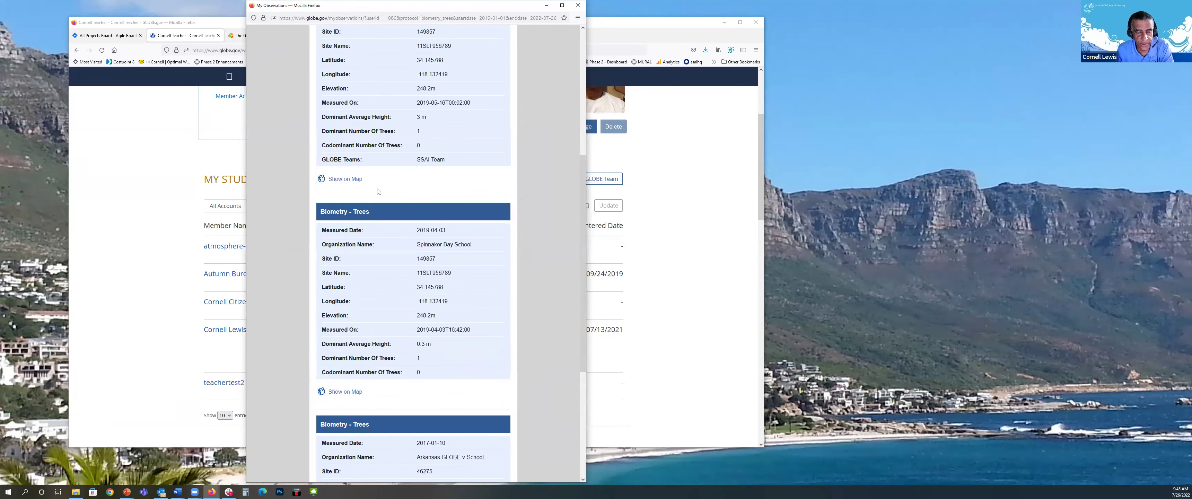
{"action": "scroll", "coordinate": [378, 190], "scroll_direction": "up", "scroll_amount": 5}
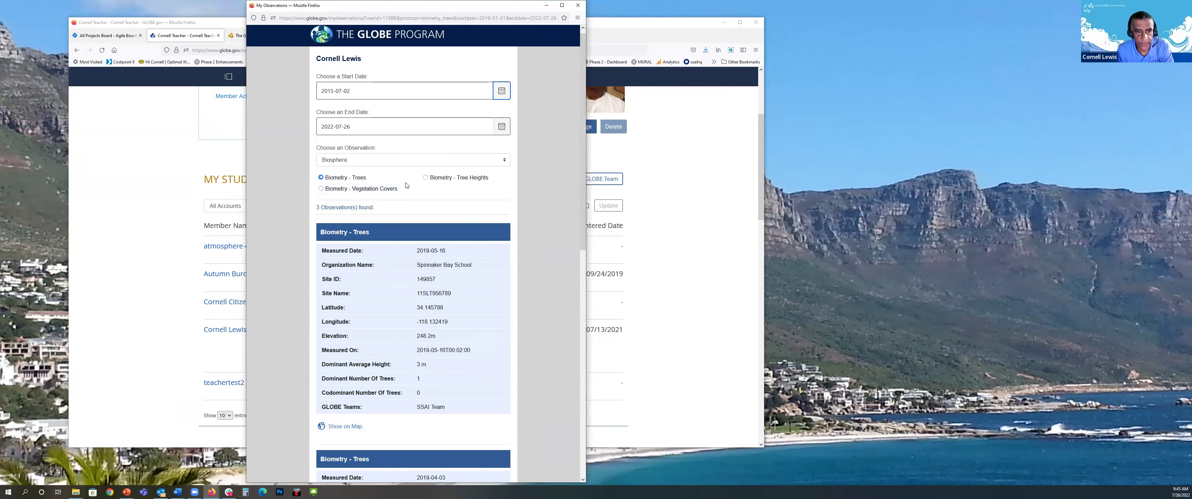
View the protocols available under Atmosphere and then GLOBE Observer Protocols, and close the observations window.
{"action": "left_click", "coordinate": [413, 160]}
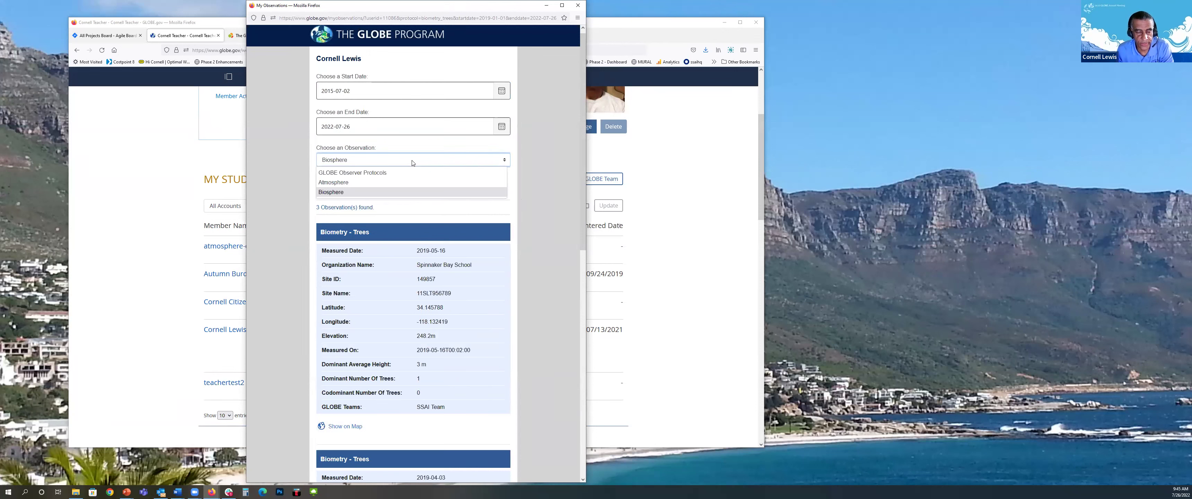
{"action": "left_click", "coordinate": [406, 182]}
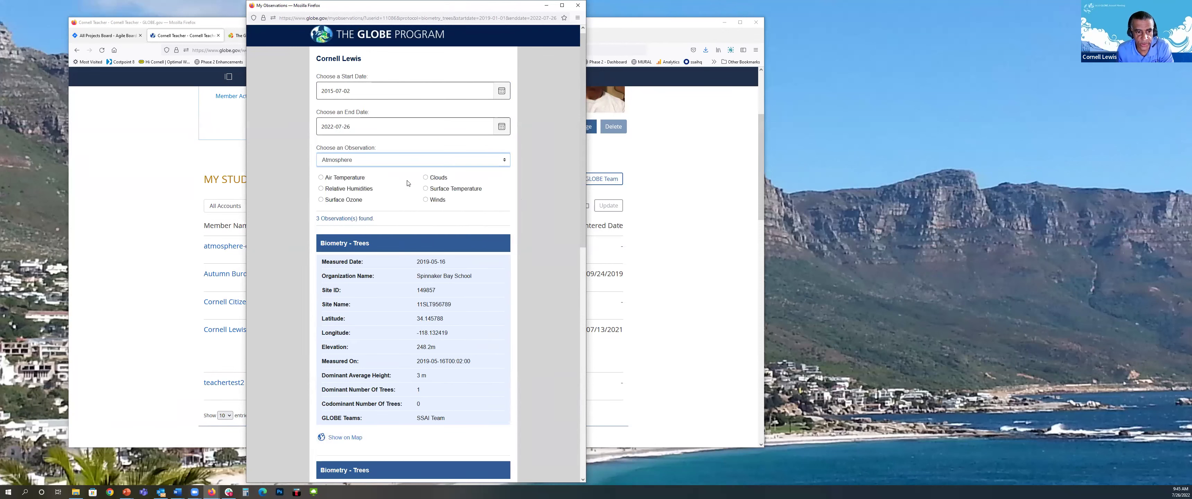
{"action": "left_click", "coordinate": [368, 165]}
{"action": "left_click", "coordinate": [370, 172]}
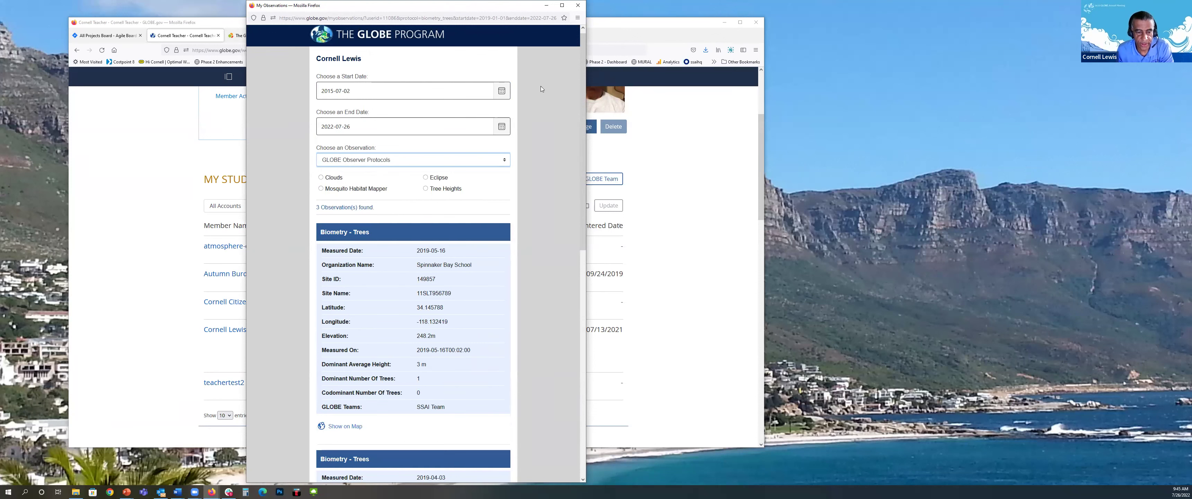
{"action": "left_click", "coordinate": [578, 7]}
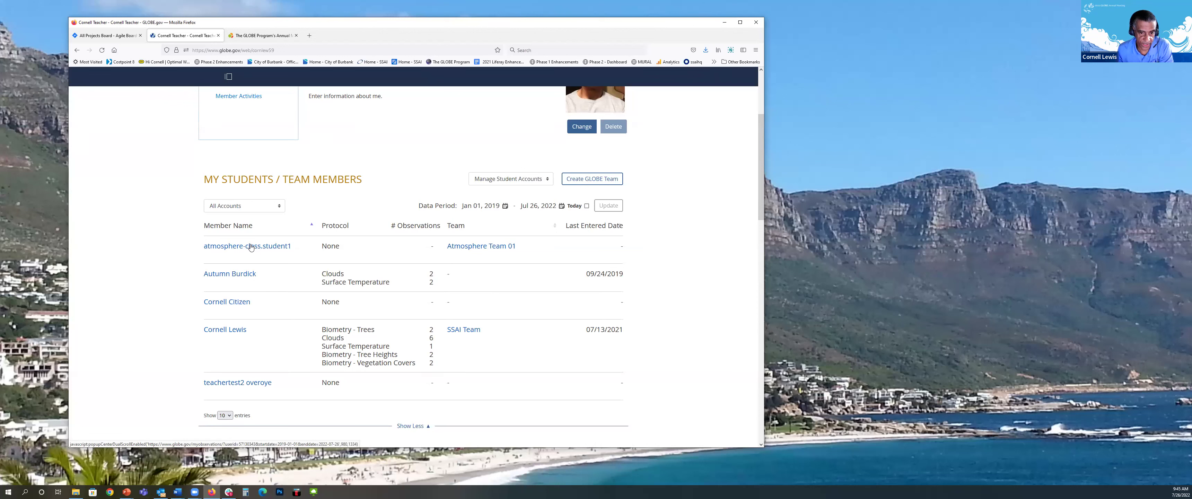
Check the Account Settings Access options for student accounts and close them without making changes.
{"action": "left_click", "coordinate": [542, 181]}
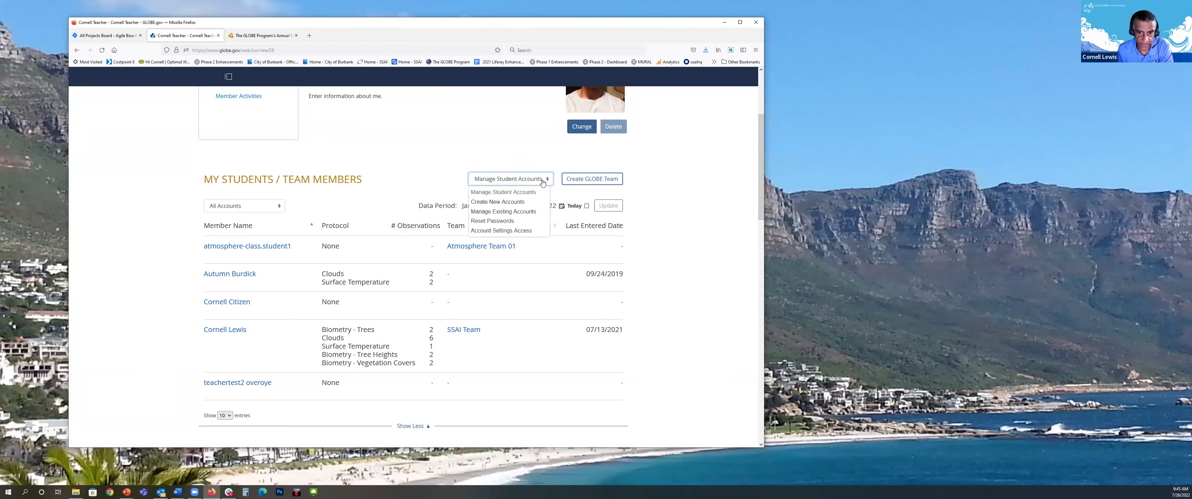
{"action": "left_click", "coordinate": [520, 233]}
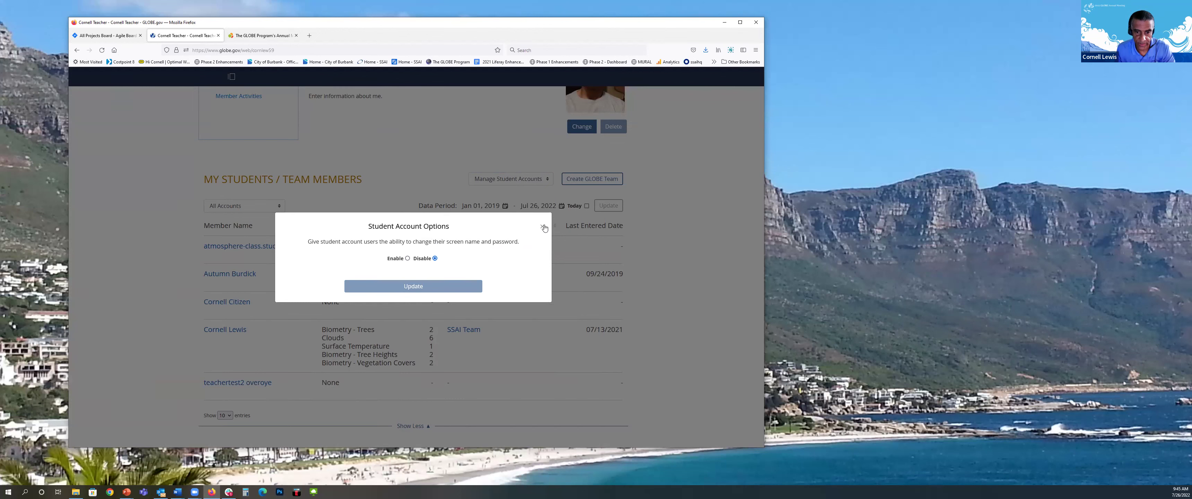
{"action": "left_click", "coordinate": [543, 227]}
Manage the existing student accounts and open the atmosphere class student's account for editing.
{"action": "left_click", "coordinate": [530, 180]}
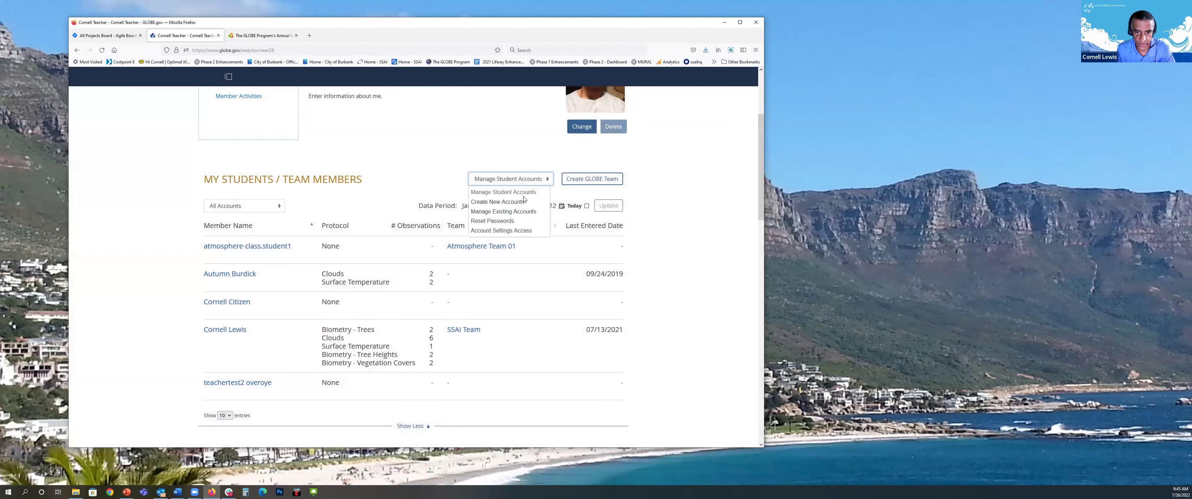
{"action": "left_click", "coordinate": [517, 211]}
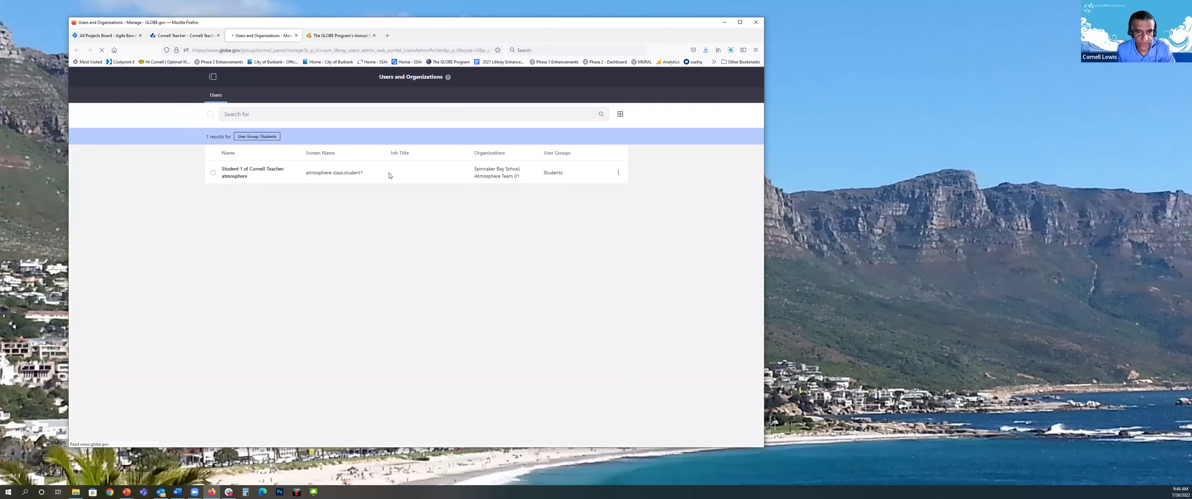
{"action": "left_click", "coordinate": [618, 175]}
{"action": "left_click", "coordinate": [566, 187]}
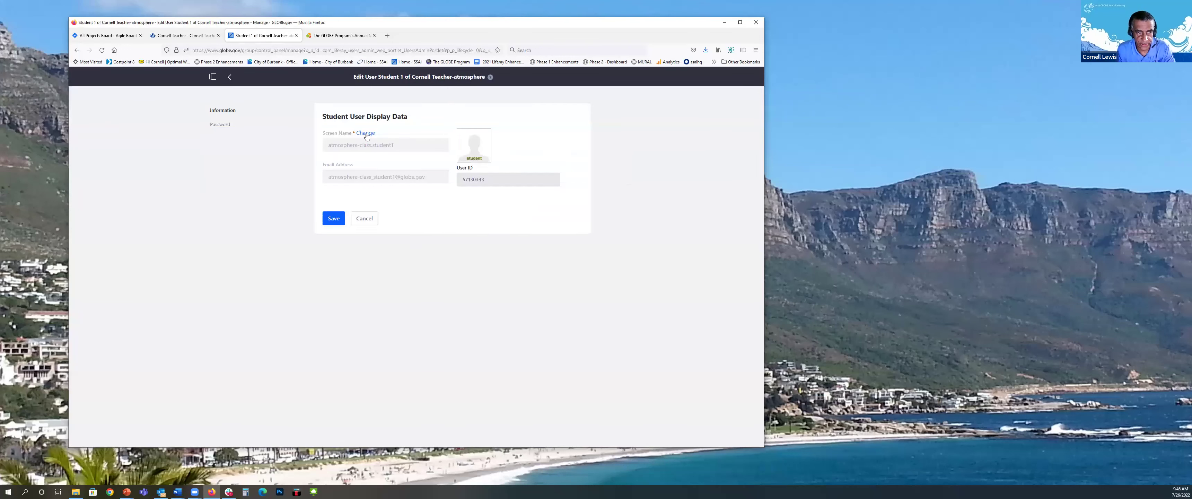
Change the student's screen name to the combination Hurricane and Diver, update the account, and return to the teacher's profile page.
{"action": "key", "text": "Return"}
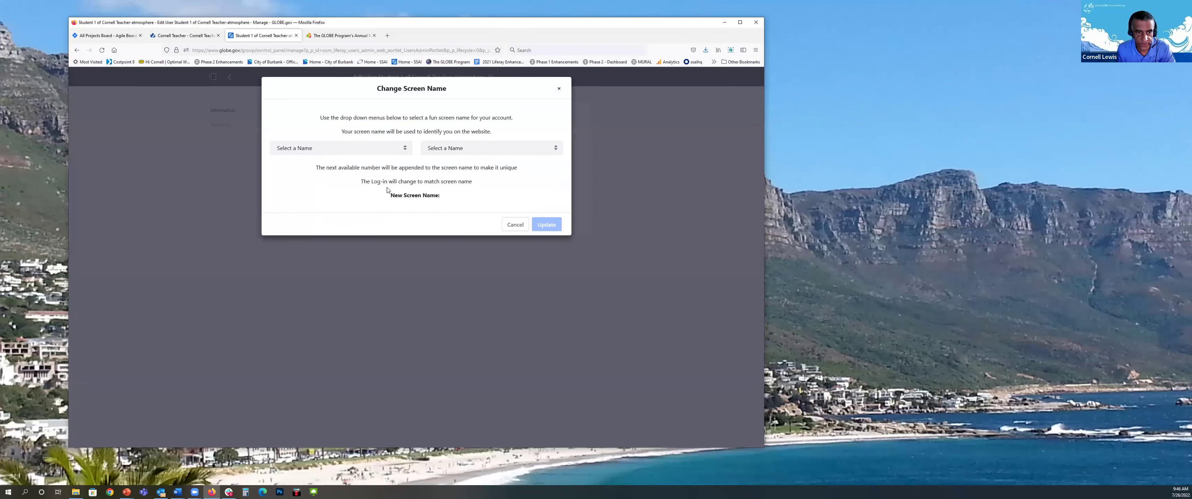
{"action": "left_click", "coordinate": [393, 149]}
{"action": "scroll", "coordinate": [307, 190], "scroll_direction": "down", "scroll_amount": 4}
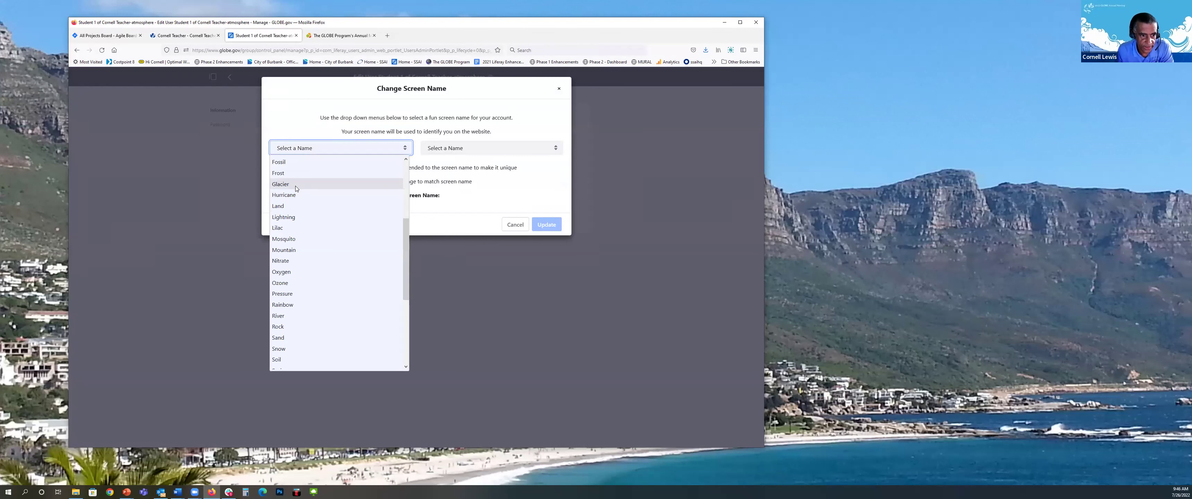
{"action": "left_click", "coordinate": [294, 195]}
{"action": "left_click", "coordinate": [465, 148]}
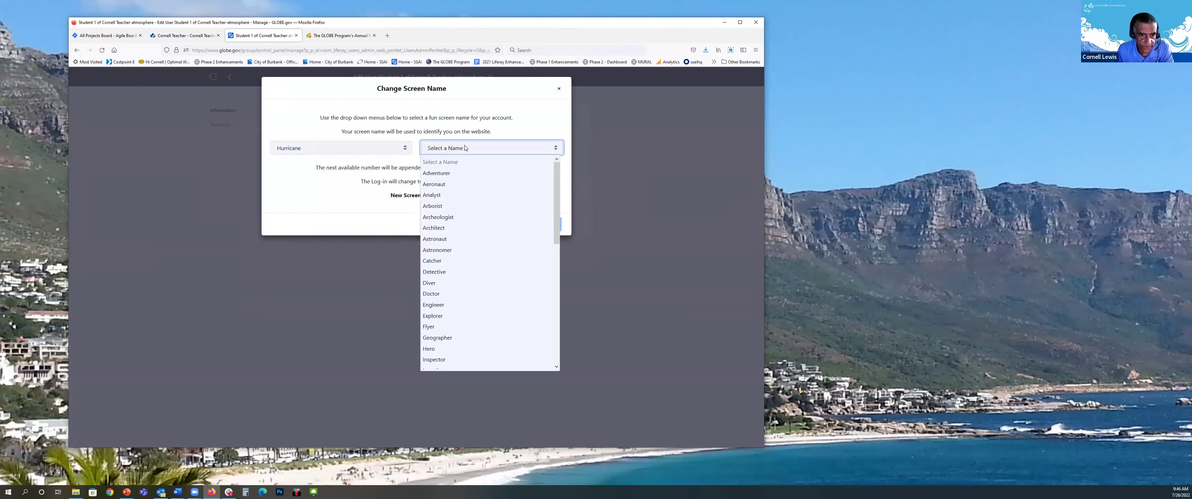
{"action": "left_click", "coordinate": [435, 283]}
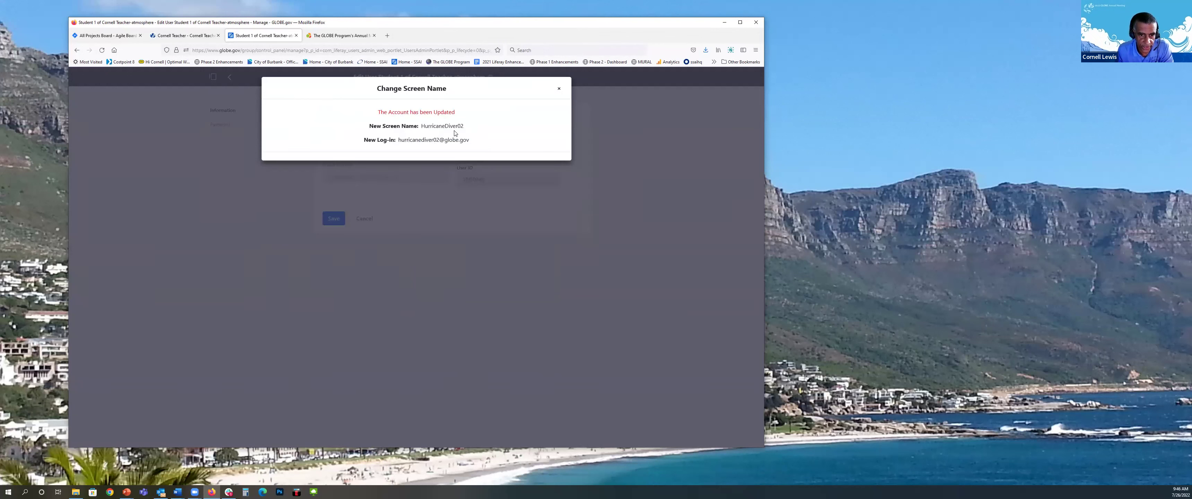
{"action": "left_click", "coordinate": [559, 89]}
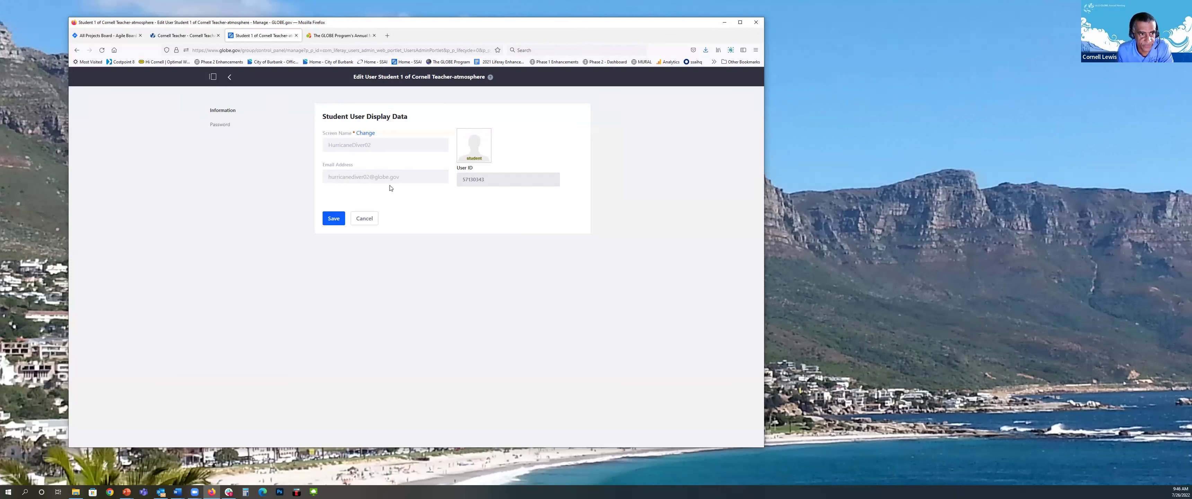
{"action": "left_click", "coordinate": [296, 36]}
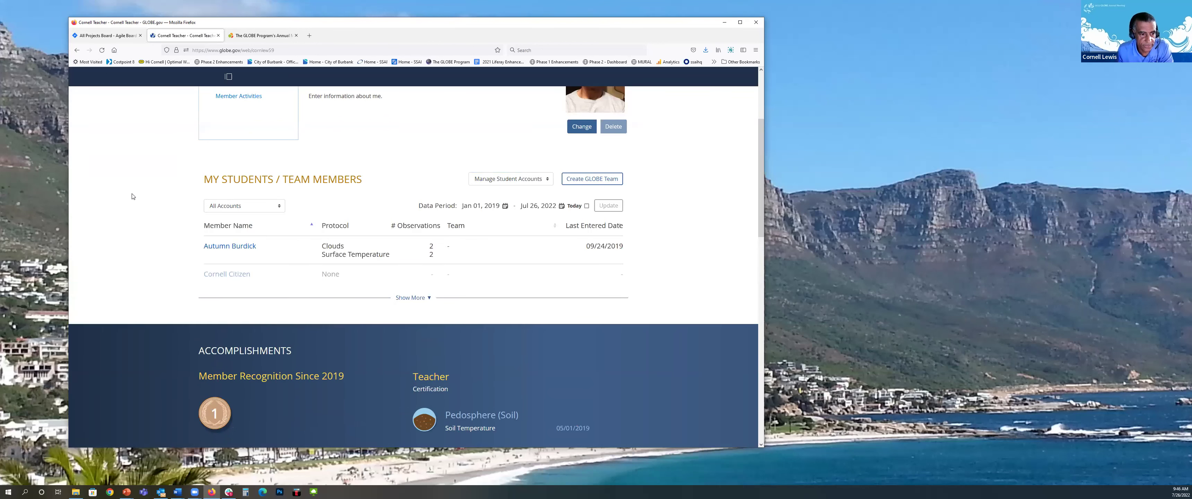
Filter the My Students / Team Members list to show only Student Accounts.
{"action": "left_click", "coordinate": [266, 206]}
{"action": "left_click", "coordinate": [163, 241]}
{"action": "key", "text": "Down"}
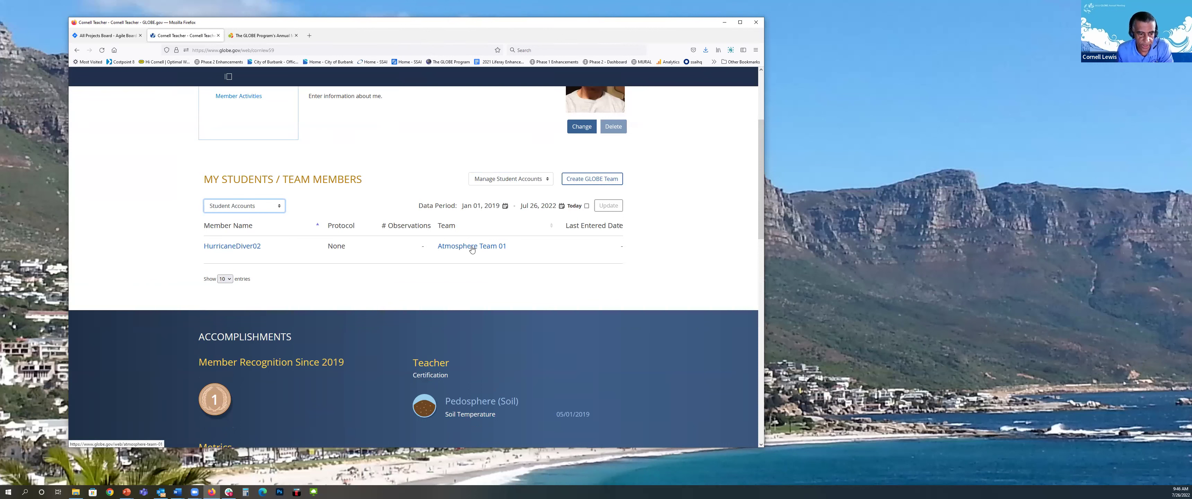
Open the Atmosphere Team 01 page from the student's row and review its data site map and member observations.
{"action": "left_click", "coordinate": [443, 248]}
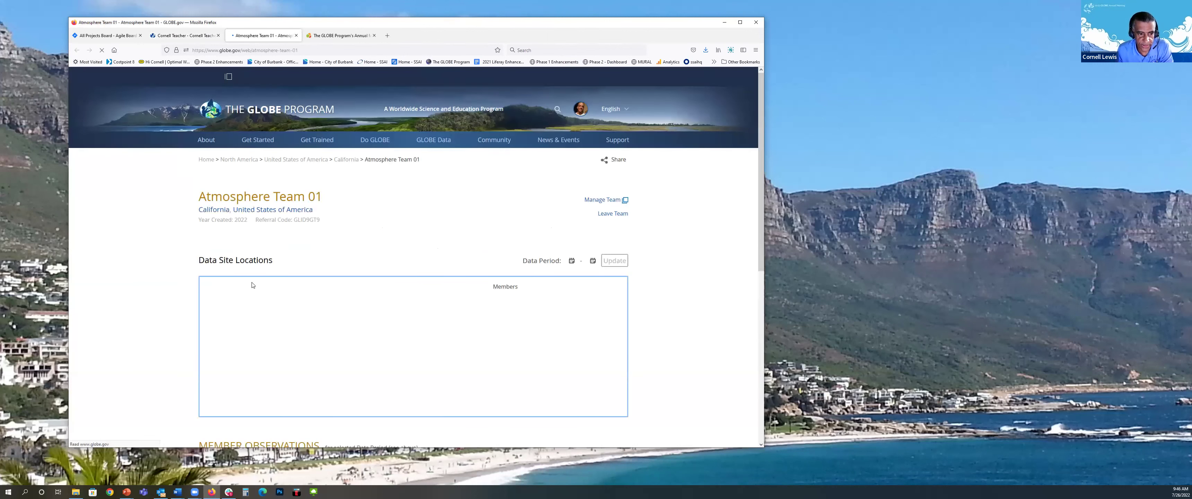
{"action": "scroll", "coordinate": [182, 274], "scroll_direction": "down", "scroll_amount": 5}
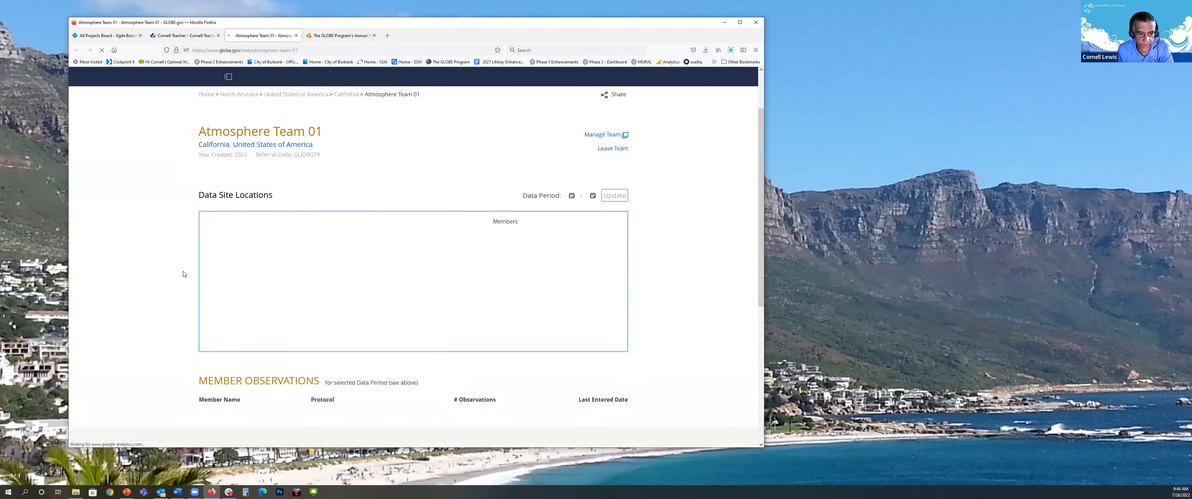
{"action": "scroll", "coordinate": [188, 265], "scroll_direction": "down", "scroll_amount": 1}
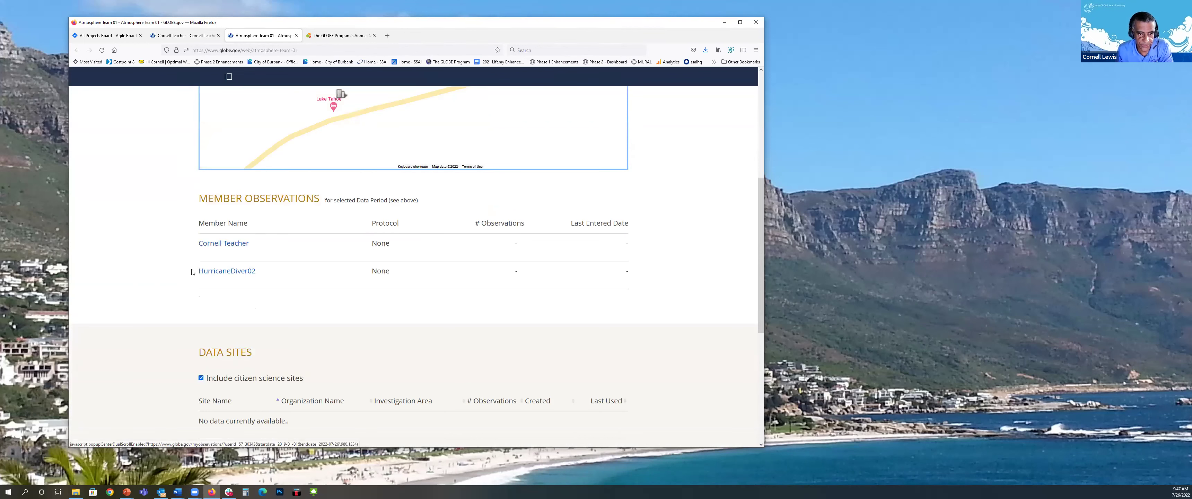
{"action": "scroll", "coordinate": [191, 269], "scroll_direction": "up", "scroll_amount": 6}
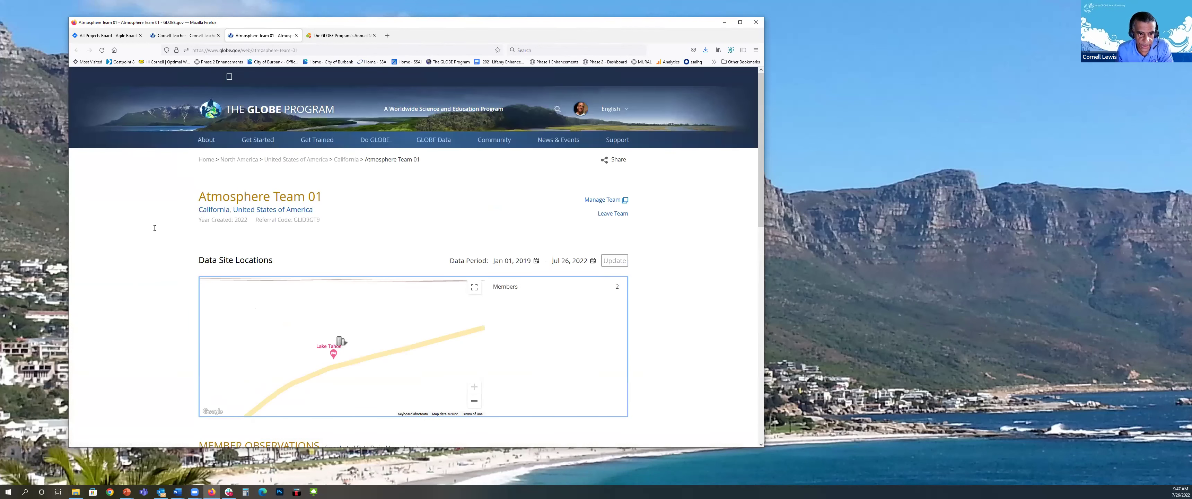
Open the team's management settings and set the data period's start date to June 1, 2022.
{"action": "left_click", "coordinate": [595, 202]}
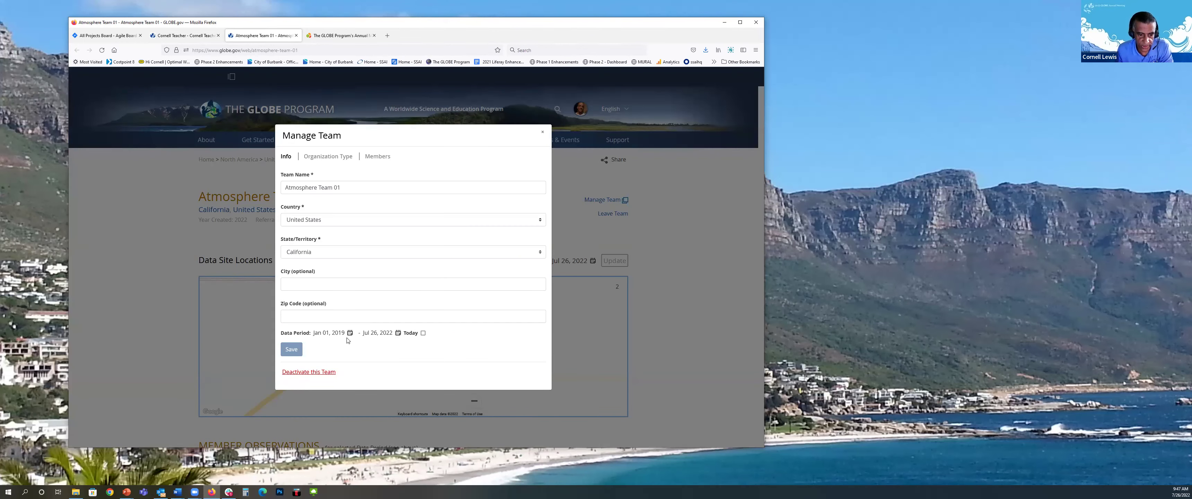
{"action": "left_click", "coordinate": [351, 334]}
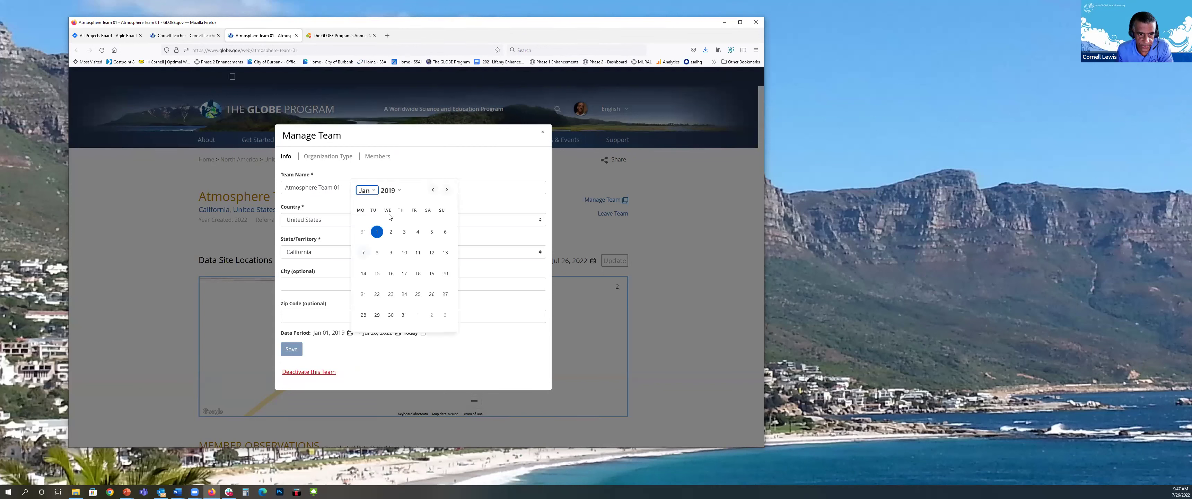
{"action": "left_click", "coordinate": [398, 191]}
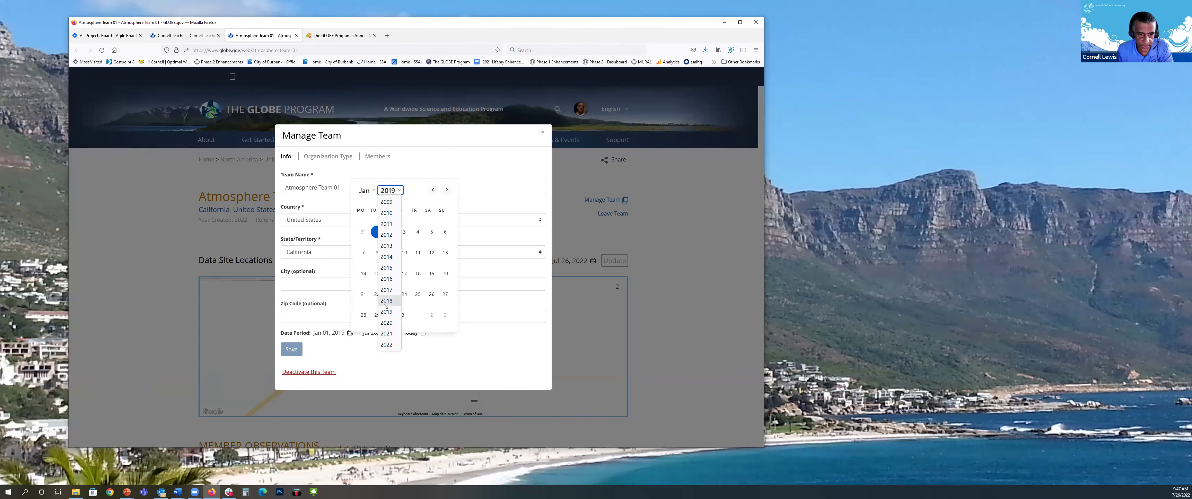
{"action": "left_click", "coordinate": [386, 345]}
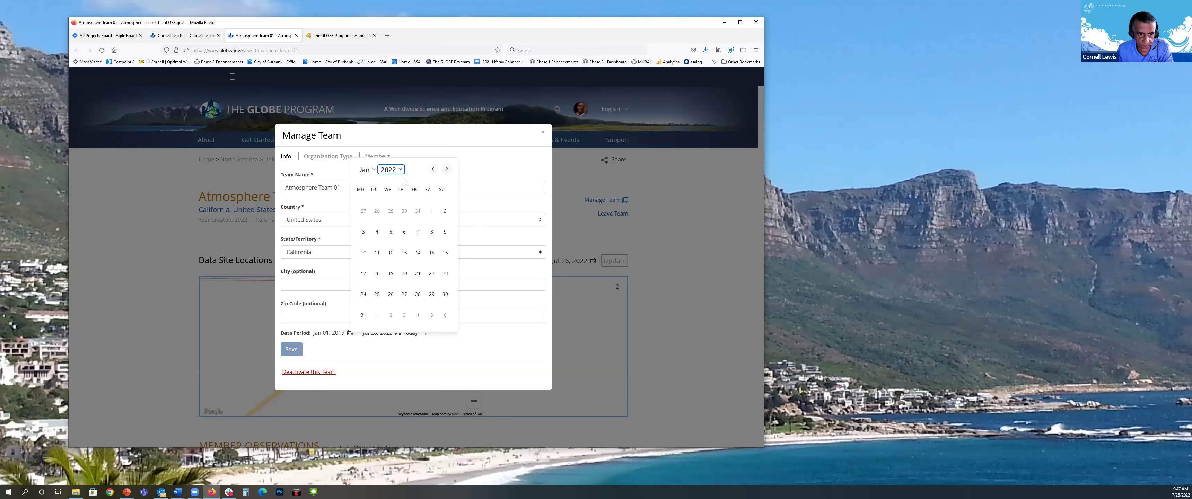
{"action": "left_click", "coordinate": [368, 171]}
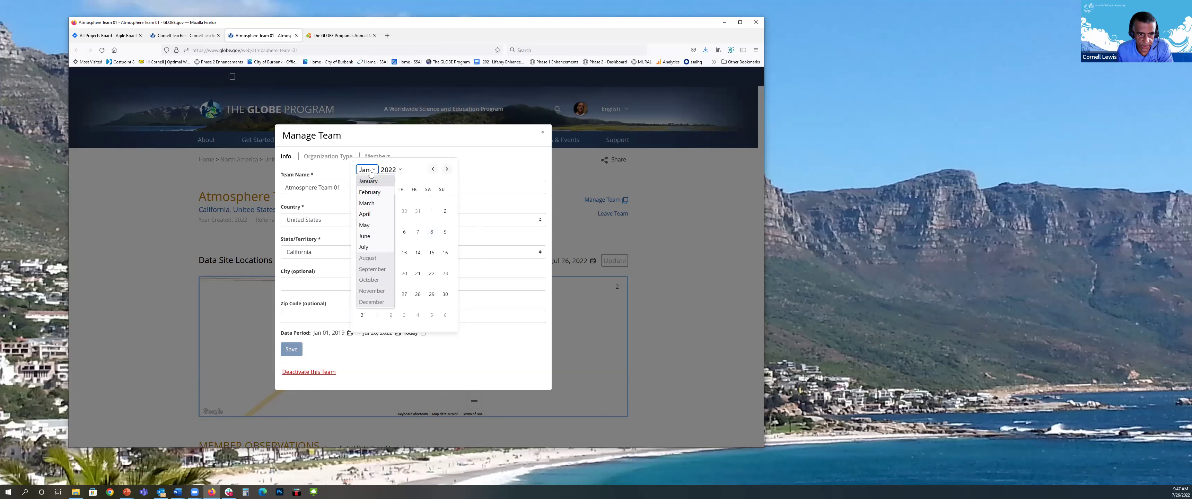
{"action": "left_click", "coordinate": [369, 237]}
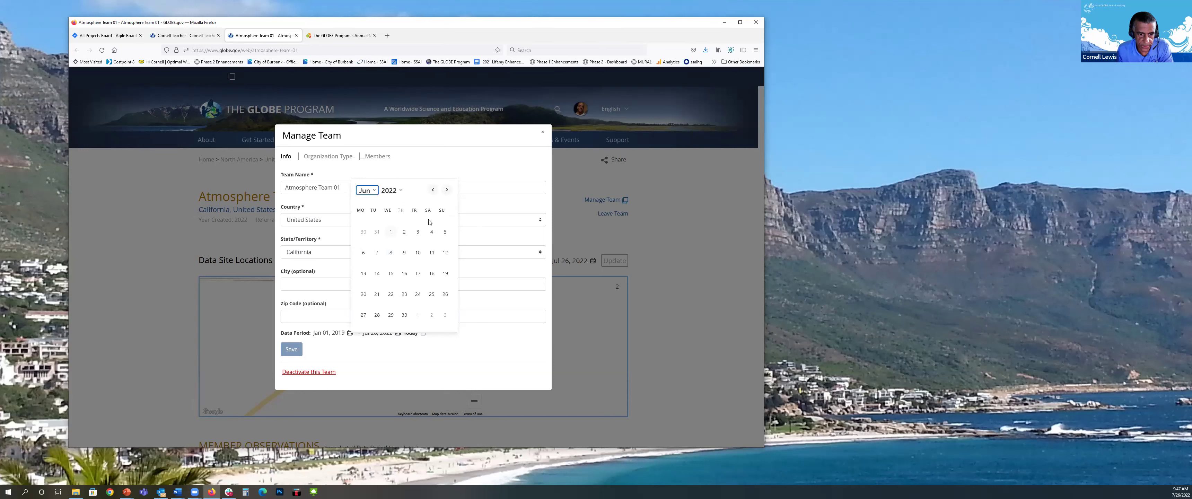
{"action": "left_click", "coordinate": [392, 233]}
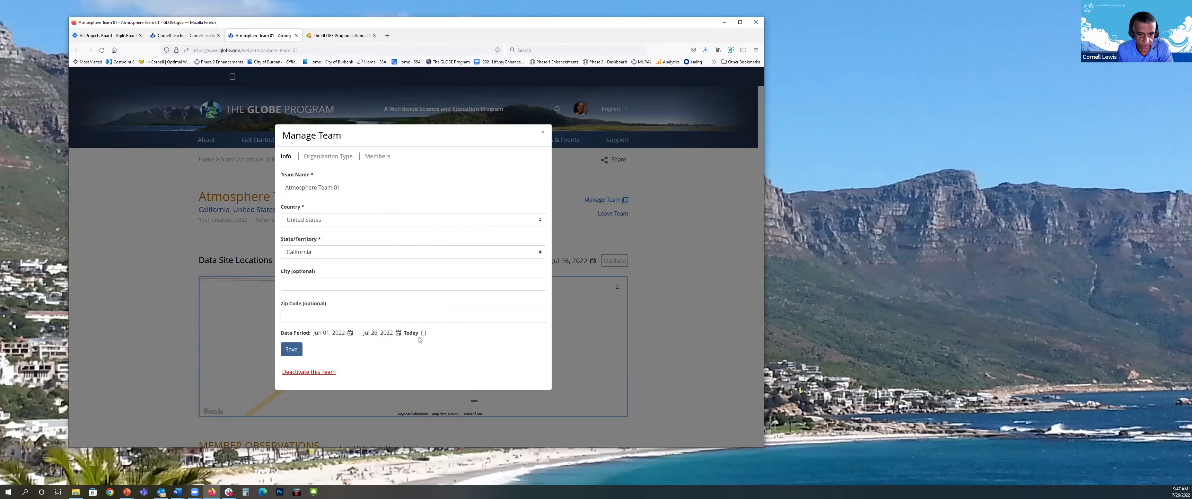
Set the team's data period to end at Today, save the team, and close its management settings.
{"action": "left_click", "coordinate": [422, 333]}
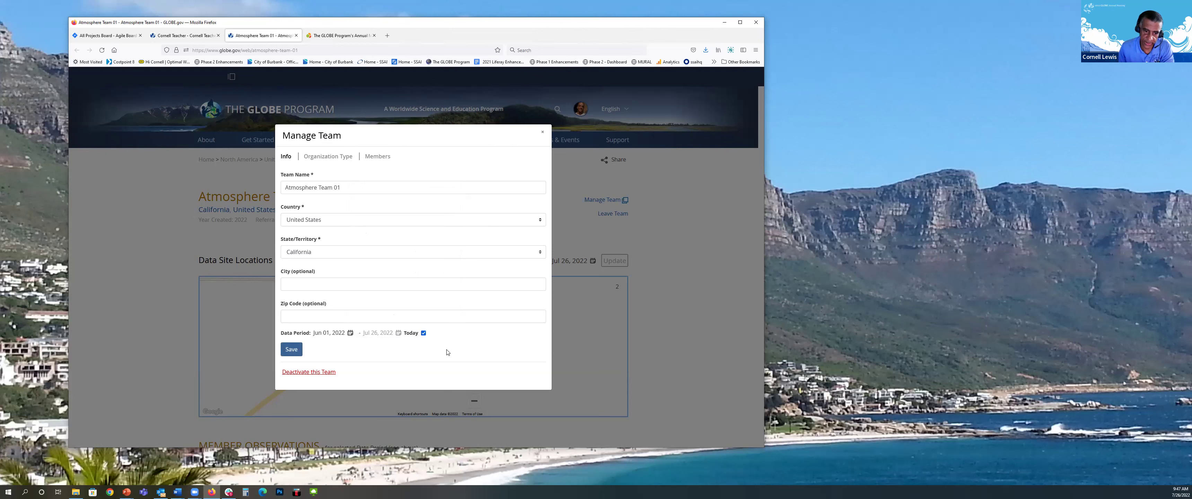
{"action": "left_click", "coordinate": [291, 349]}
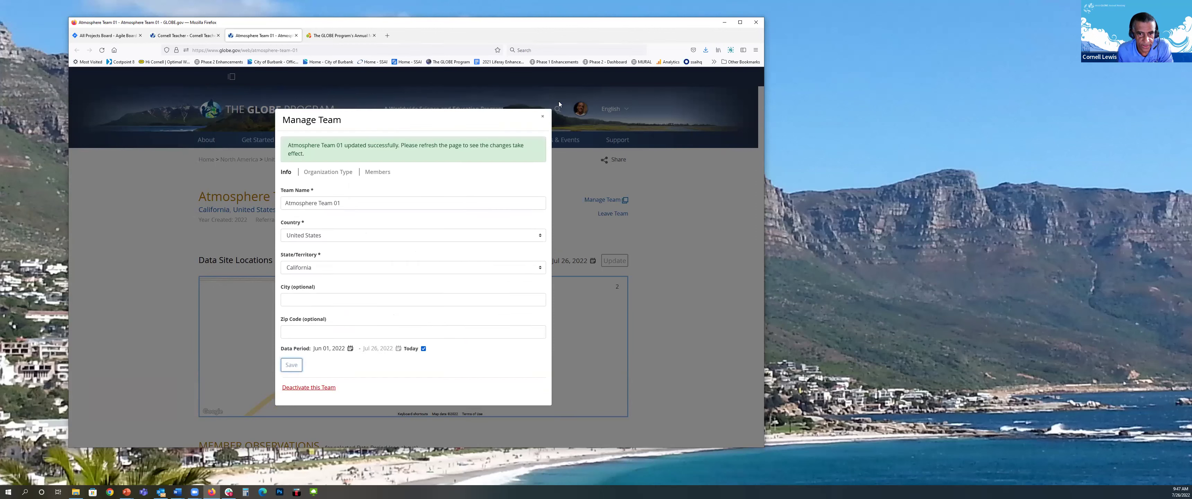
{"action": "left_click", "coordinate": [542, 116]}
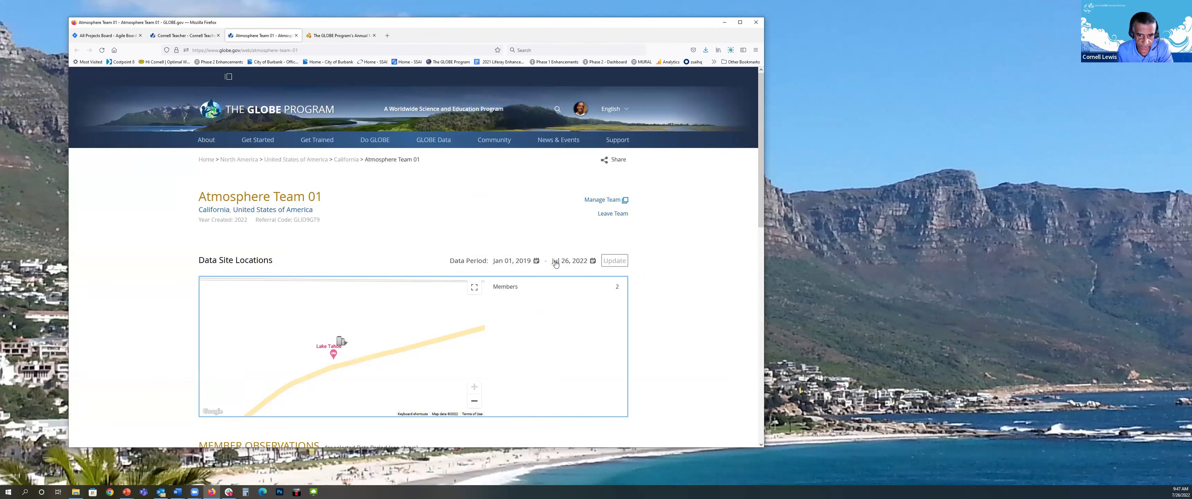
Check the start-date calendar of the page's Data Period without changing it, look over the page, and close the team page.
{"action": "left_click", "coordinate": [536, 262]}
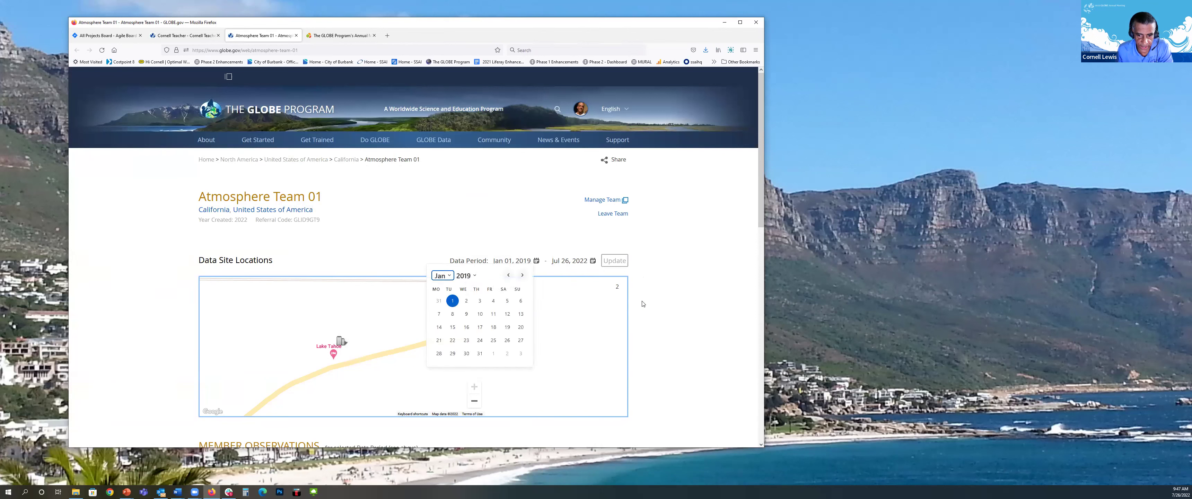
{"action": "left_click", "coordinate": [650, 303]}
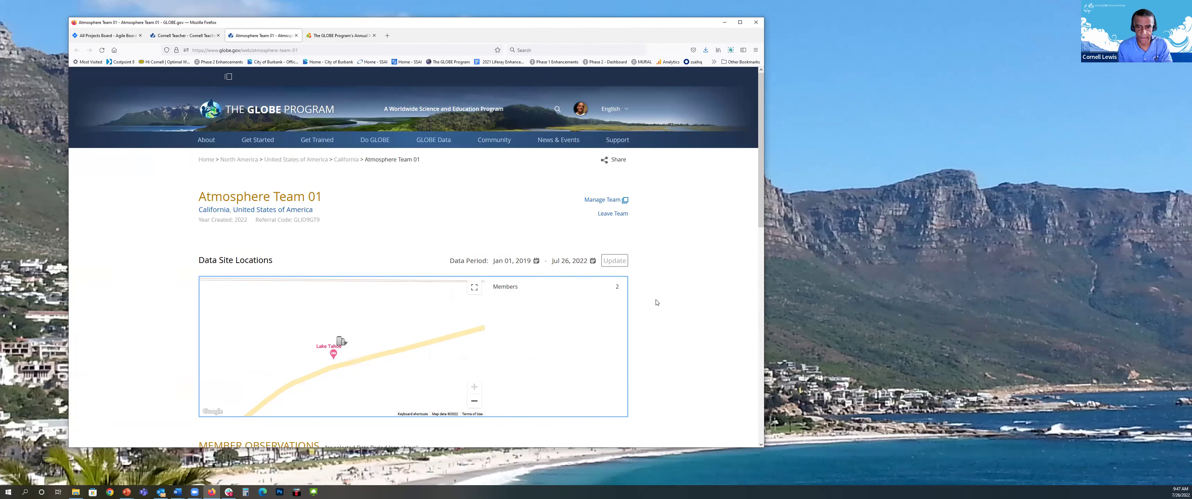
{"action": "scroll", "coordinate": [656, 302], "scroll_direction": "down", "scroll_amount": 5}
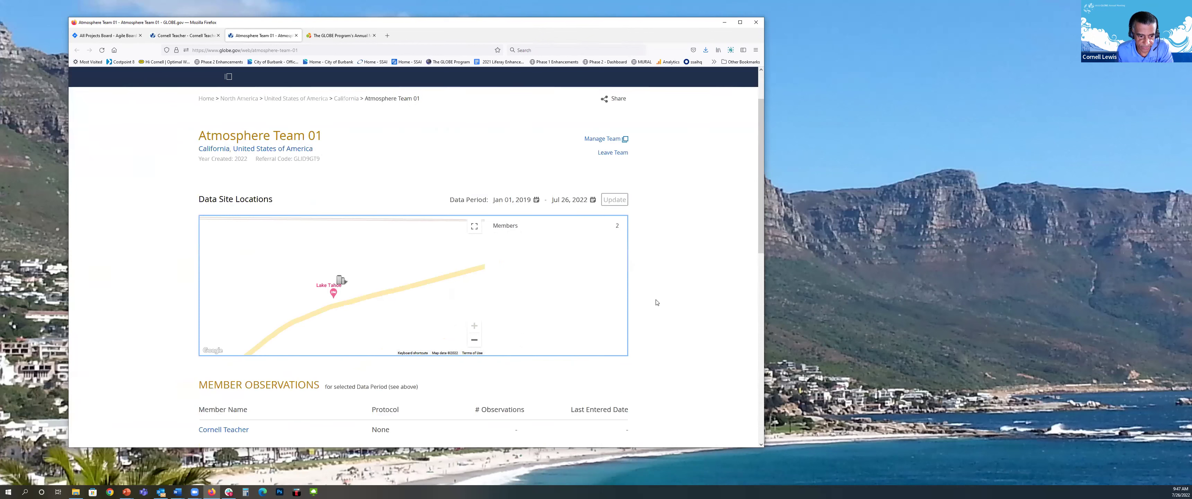
{"action": "scroll", "coordinate": [656, 302], "scroll_direction": "up", "scroll_amount": 5}
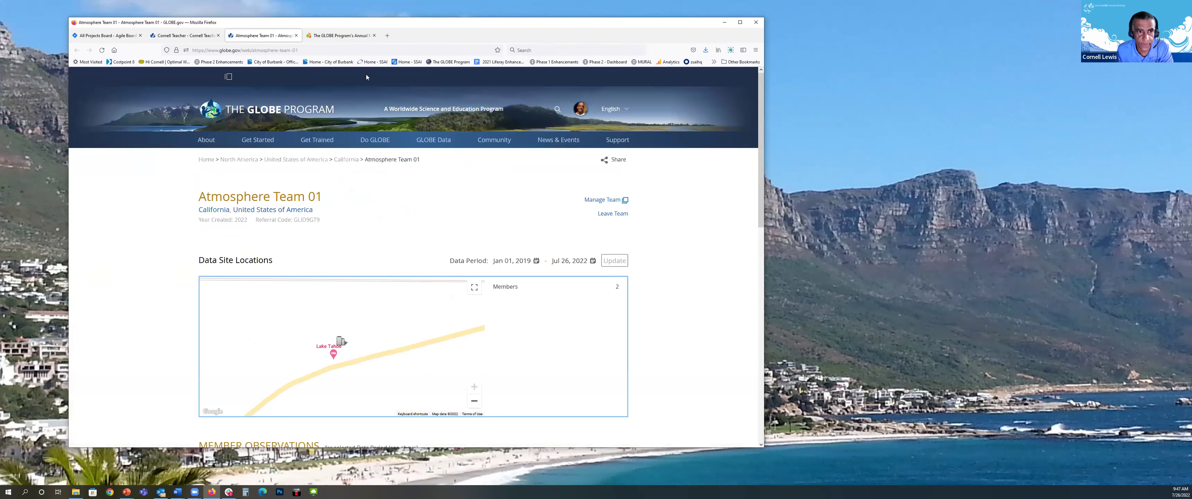
{"action": "left_click", "coordinate": [296, 36]}
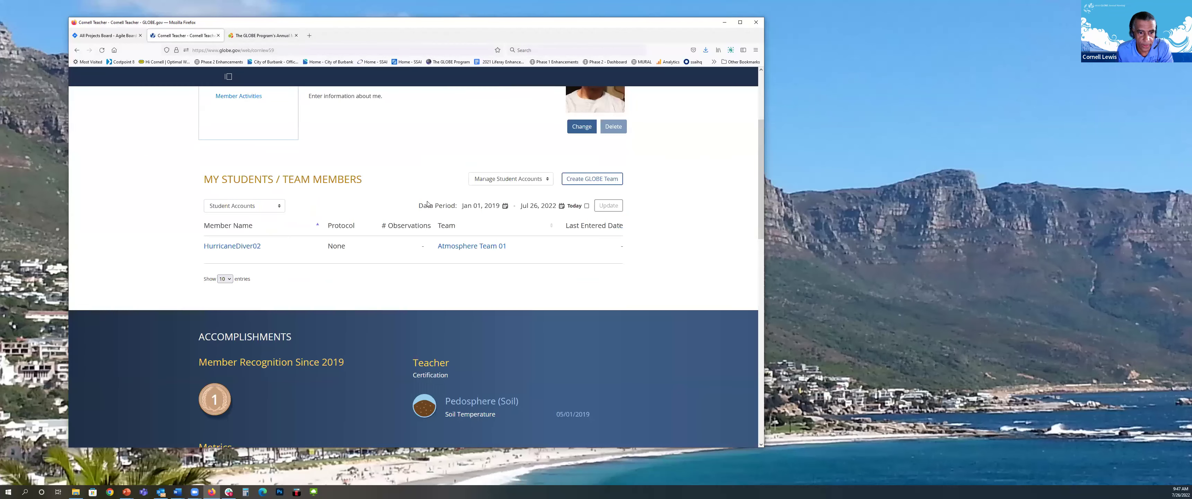
Start creating 10 student accounts assigned to Atmosphere Team 01 with fun screen names, and preview the accounts.
{"action": "left_click", "coordinate": [500, 177]}
{"action": "left_click", "coordinate": [492, 204]}
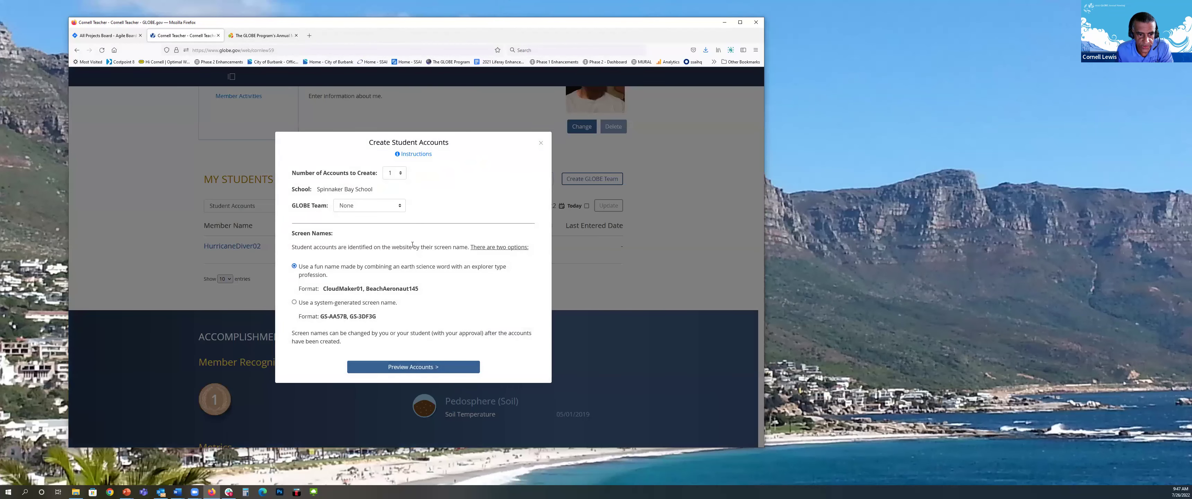
{"action": "left_click", "coordinate": [400, 174]}
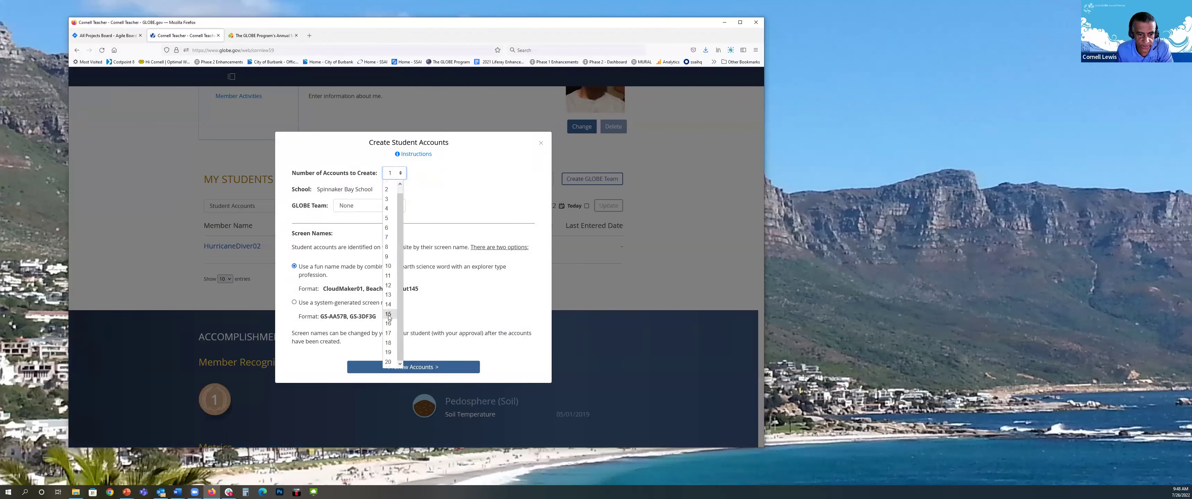
{"action": "left_click", "coordinate": [395, 266]}
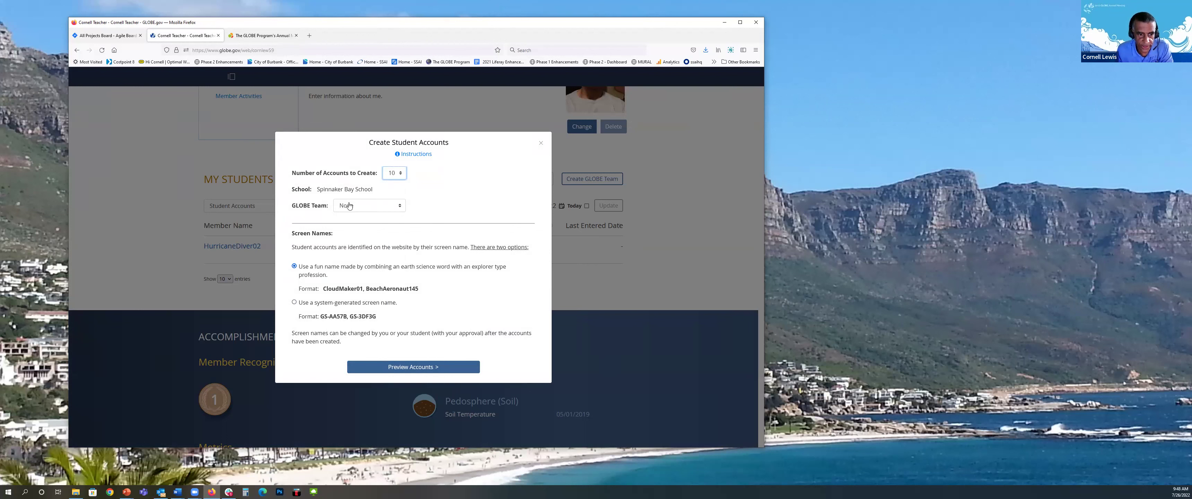
{"action": "left_click", "coordinate": [395, 207]}
{"action": "left_click", "coordinate": [388, 228]}
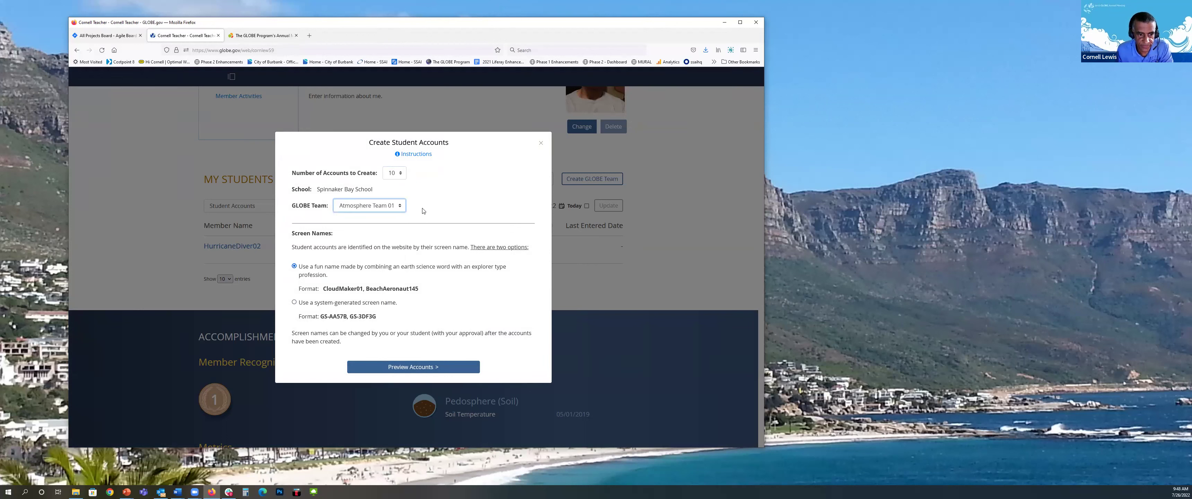
{"action": "left_click", "coordinate": [411, 366]}
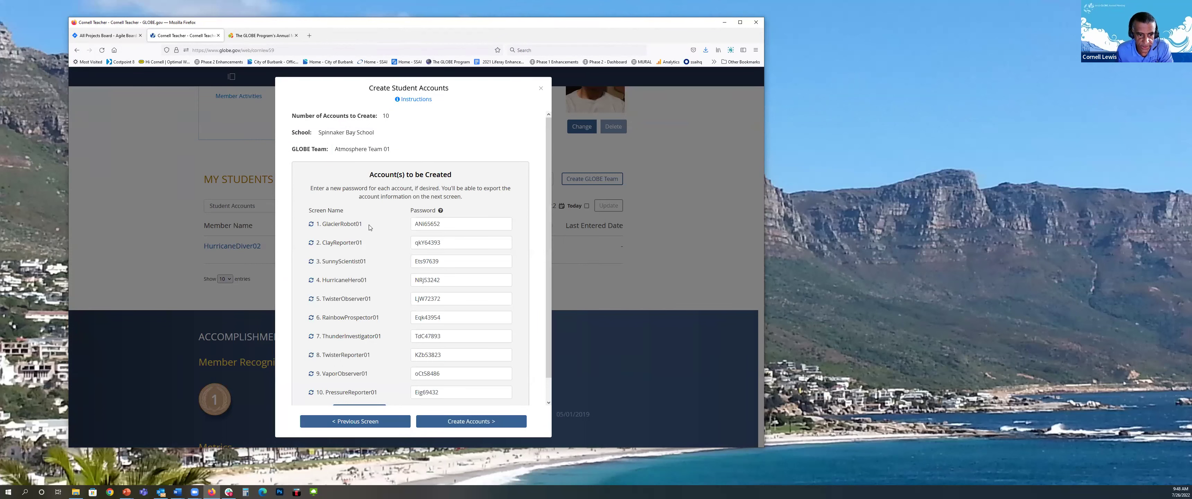
Regenerate all the screen names in the account preview several times.
{"action": "scroll", "coordinate": [351, 298], "scroll_direction": "down", "scroll_amount": 1}
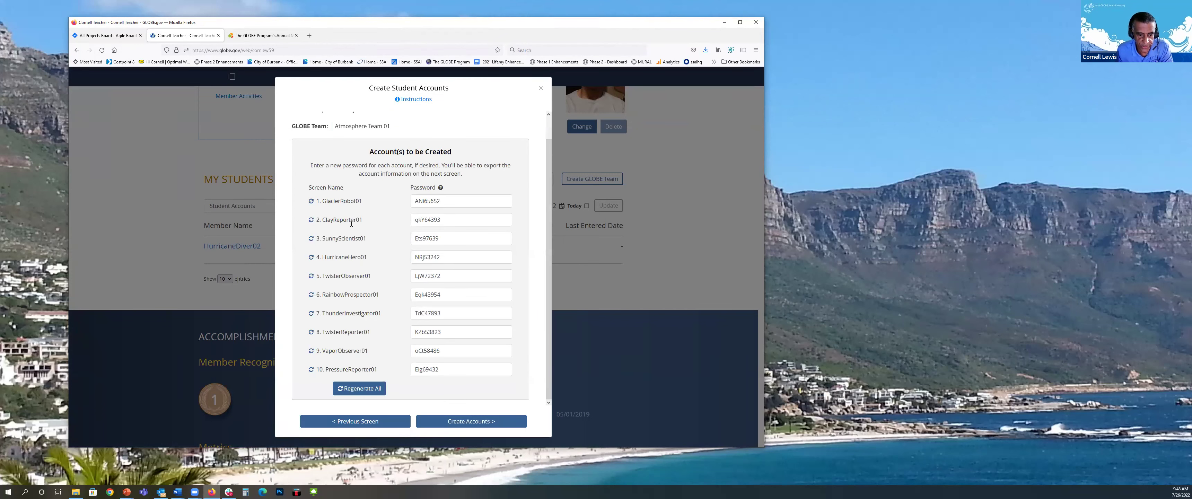
{"action": "left_click", "coordinate": [351, 387]}
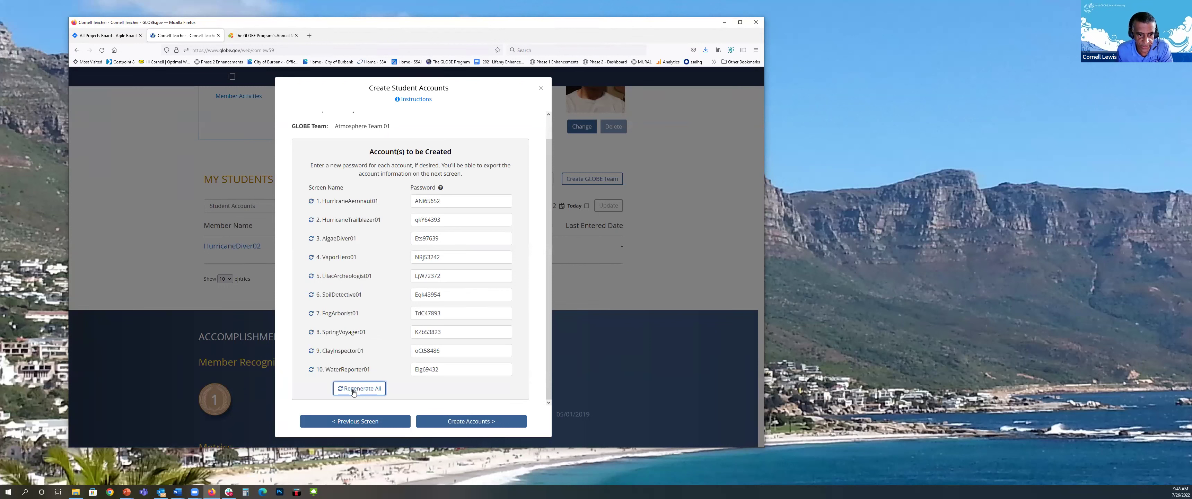
{"action": "left_click", "coordinate": [353, 391]}
{"action": "left_click", "coordinate": [353, 392]}
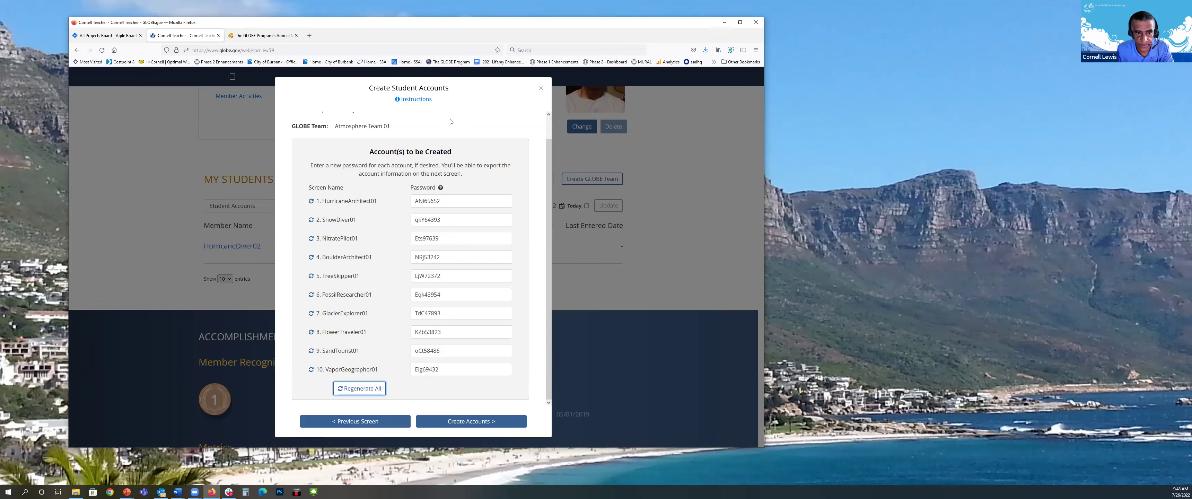
{"action": "scroll", "coordinate": [437, 125], "scroll_direction": "up", "scroll_amount": 1}
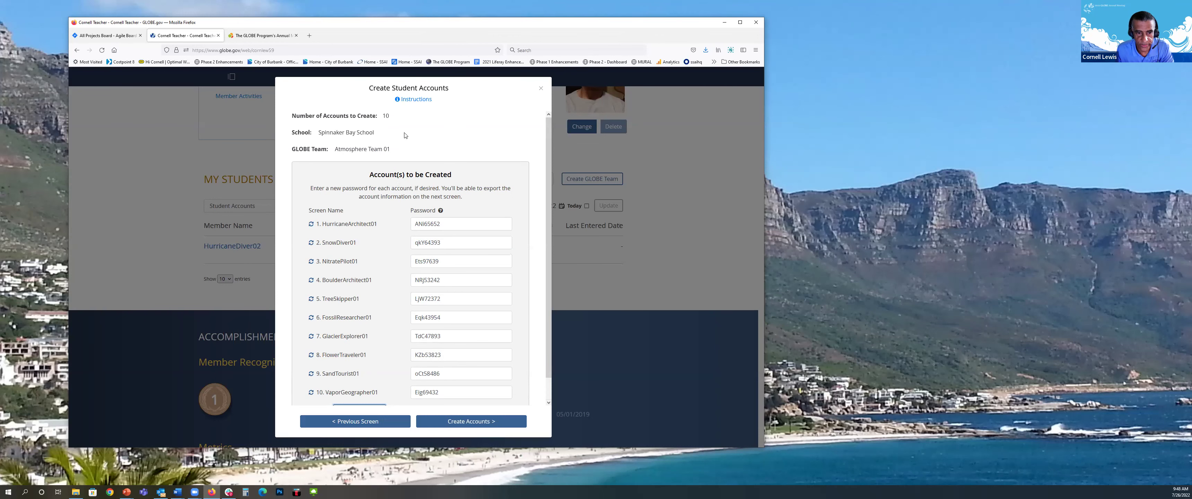
Read both pages of the instructions for creating student accounts and return to the account preview.
{"action": "left_click", "coordinate": [415, 99]}
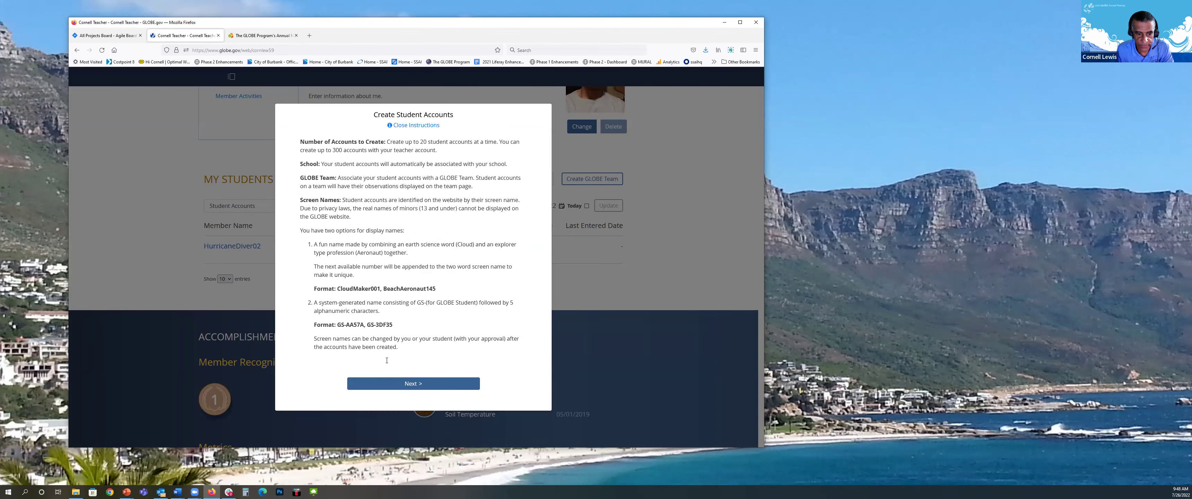
{"action": "left_click", "coordinate": [407, 383]}
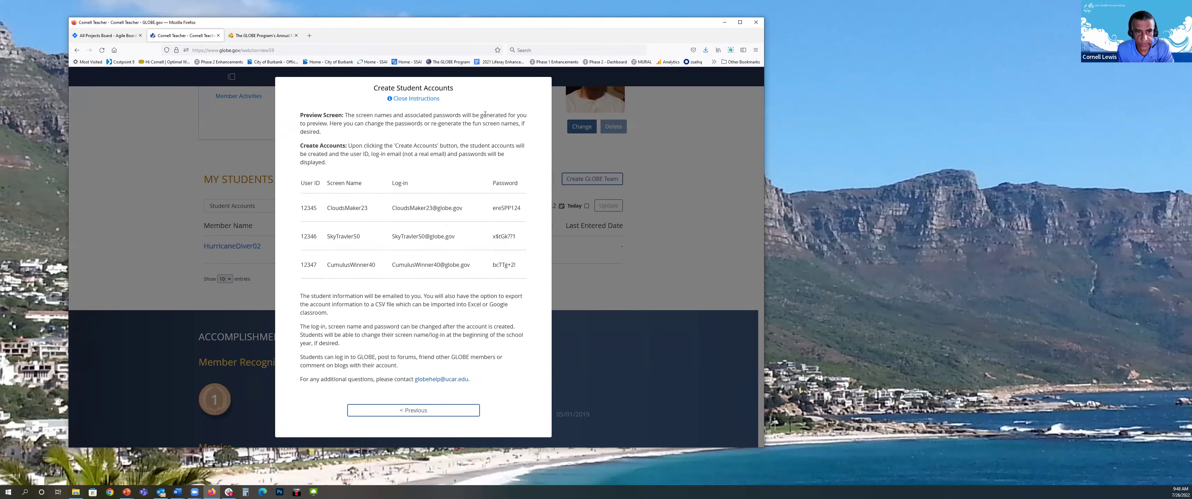
{"action": "left_click", "coordinate": [419, 100]}
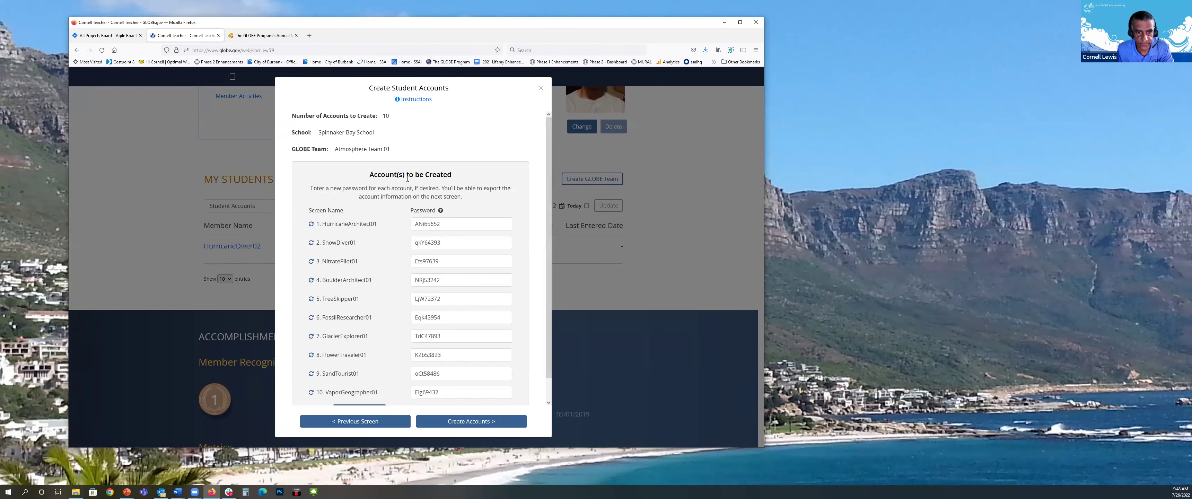
Go back from the account preview and close the student account creation without creating any accounts.
{"action": "left_click", "coordinate": [354, 422]}
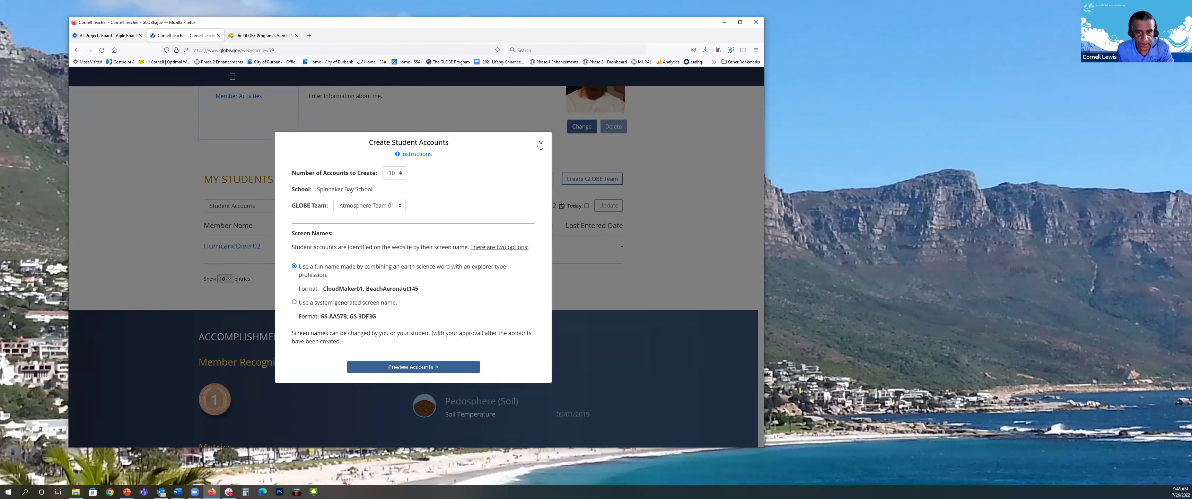
{"action": "key", "text": "Escape"}
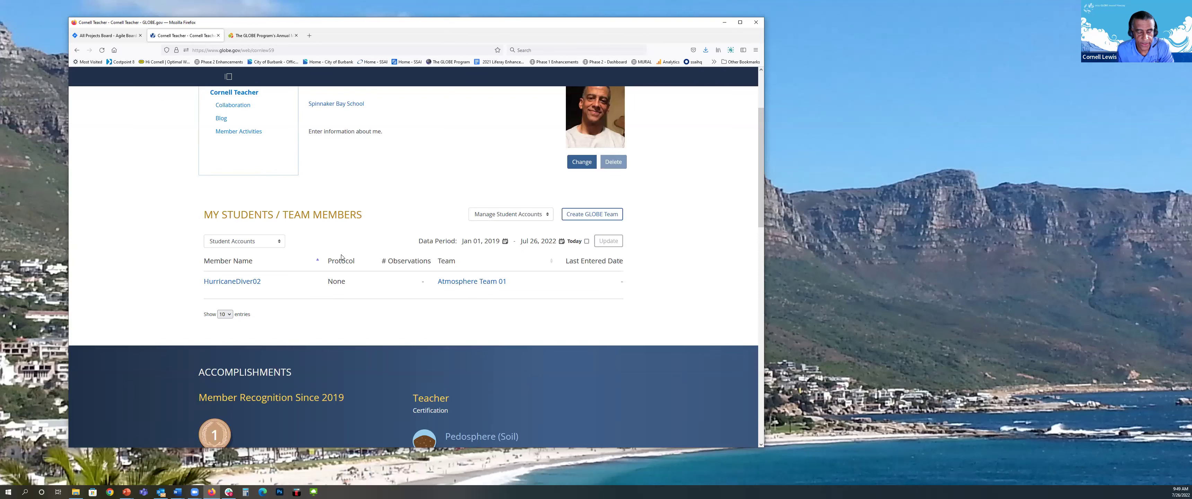
{"action": "scroll", "coordinate": [402, 259], "scroll_direction": "up", "scroll_amount": 2}
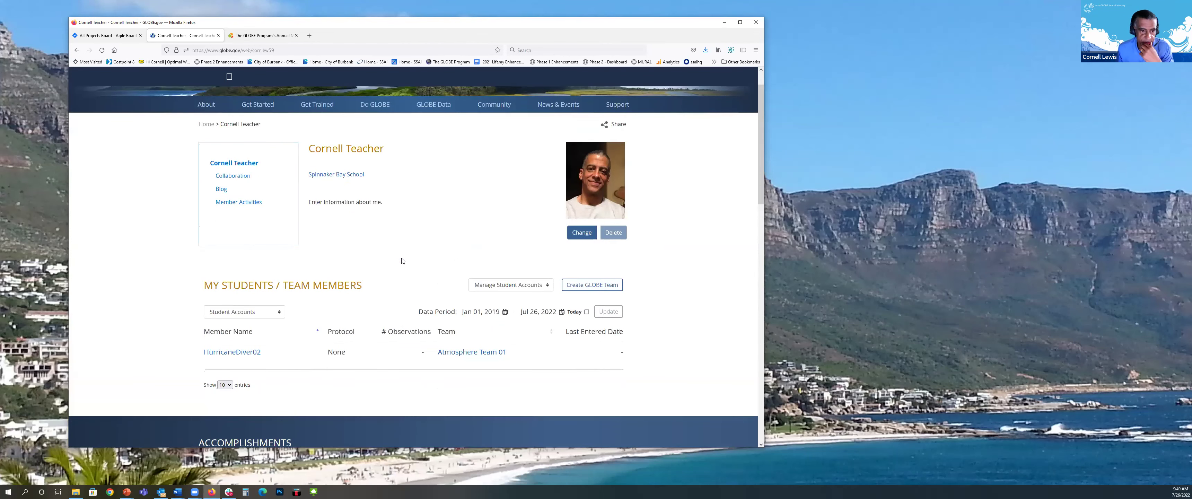
{"action": "scroll", "coordinate": [402, 260], "scroll_direction": "down", "scroll_amount": 1}
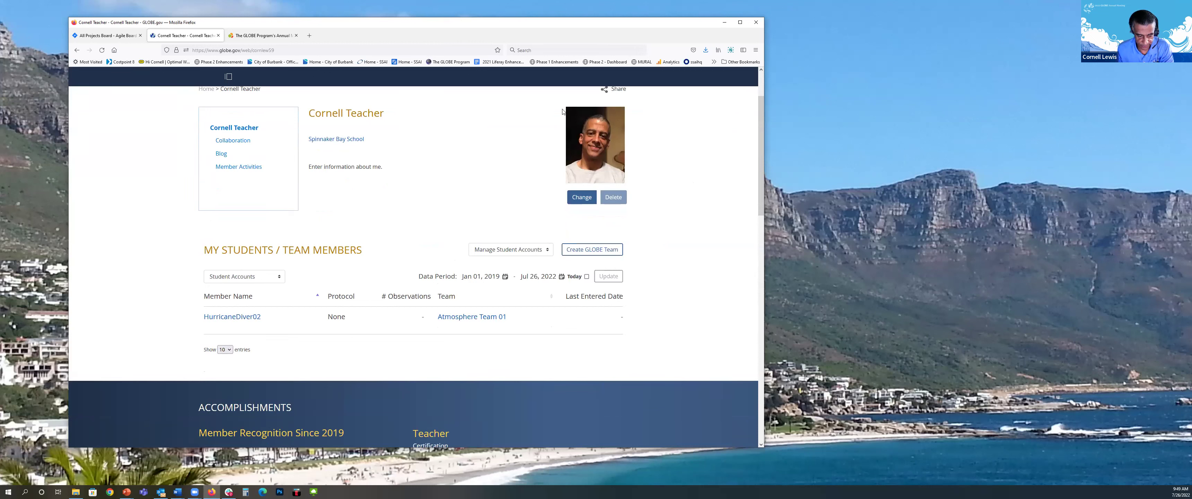
{"action": "left_click", "coordinate": [870, 20]}
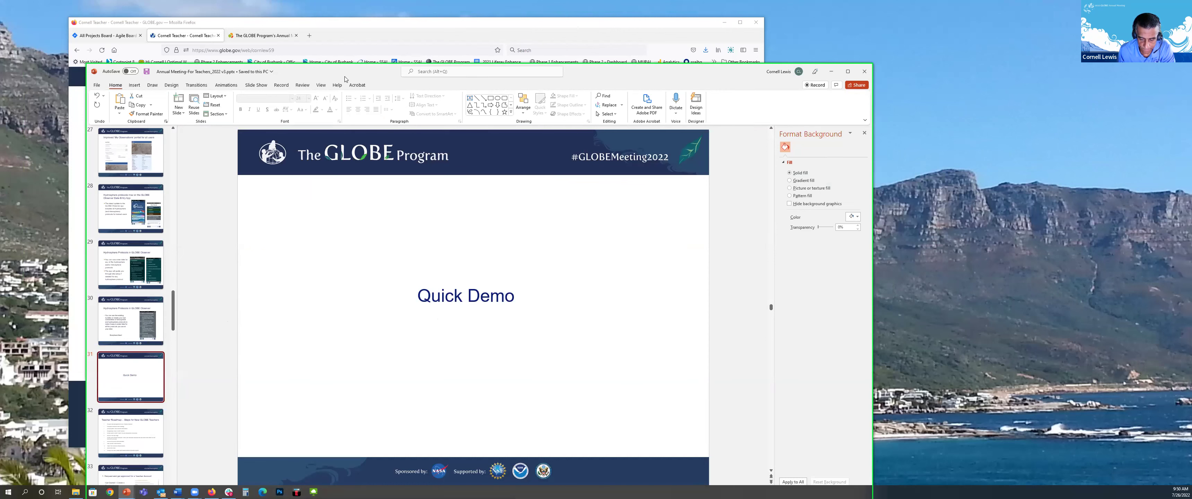
{"action": "left_click_drag", "start_coordinate": [345, 79], "coordinate": [284, 59]}
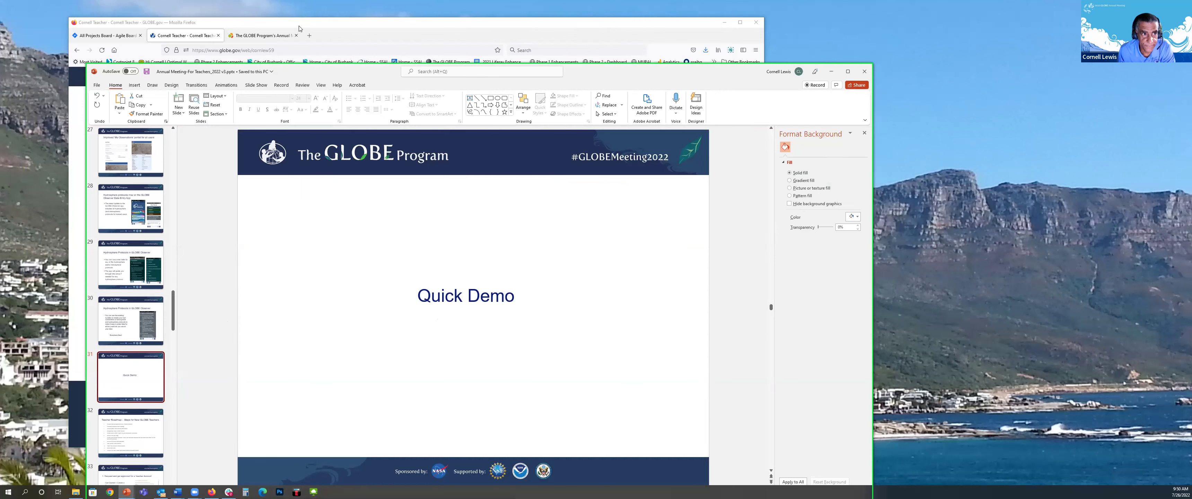
{"action": "left_click", "coordinate": [298, 28]}
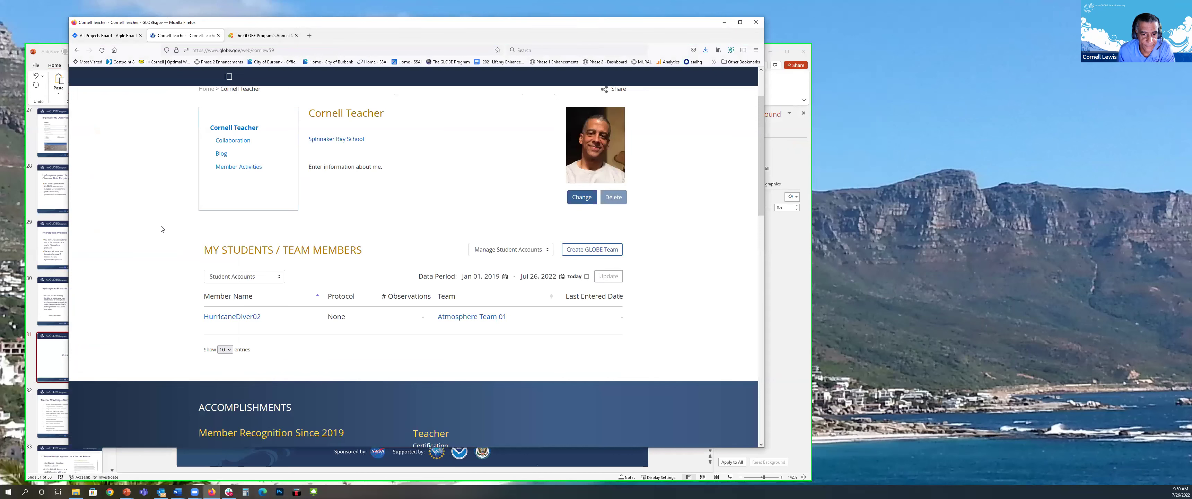
{"action": "scroll", "coordinate": [162, 229], "scroll_direction": "up", "scroll_amount": 3}
{"action": "scroll", "coordinate": [162, 228], "scroll_direction": "down", "scroll_amount": 1}
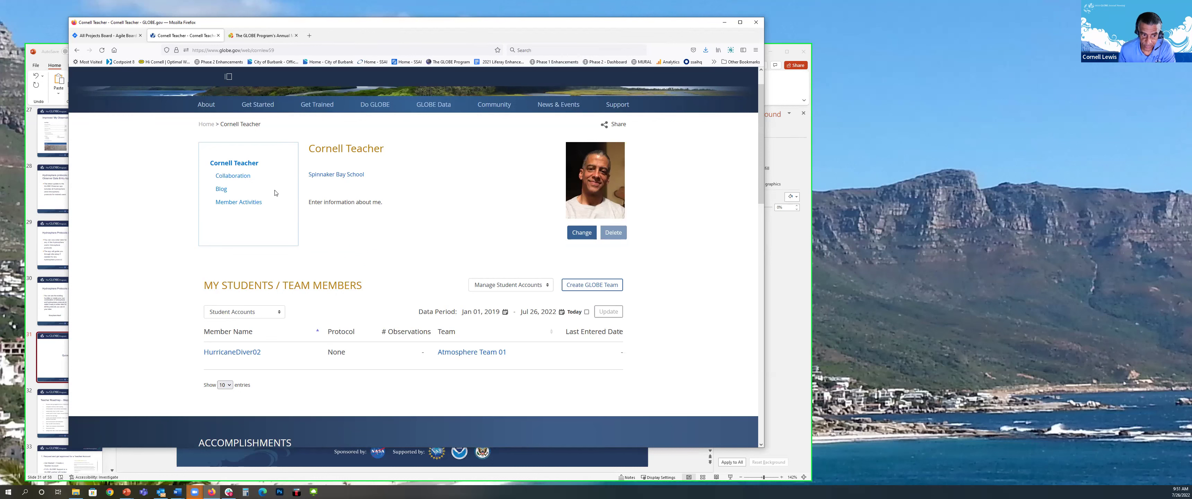
{"action": "scroll", "coordinate": [174, 250], "scroll_direction": "up", "scroll_amount": 2}
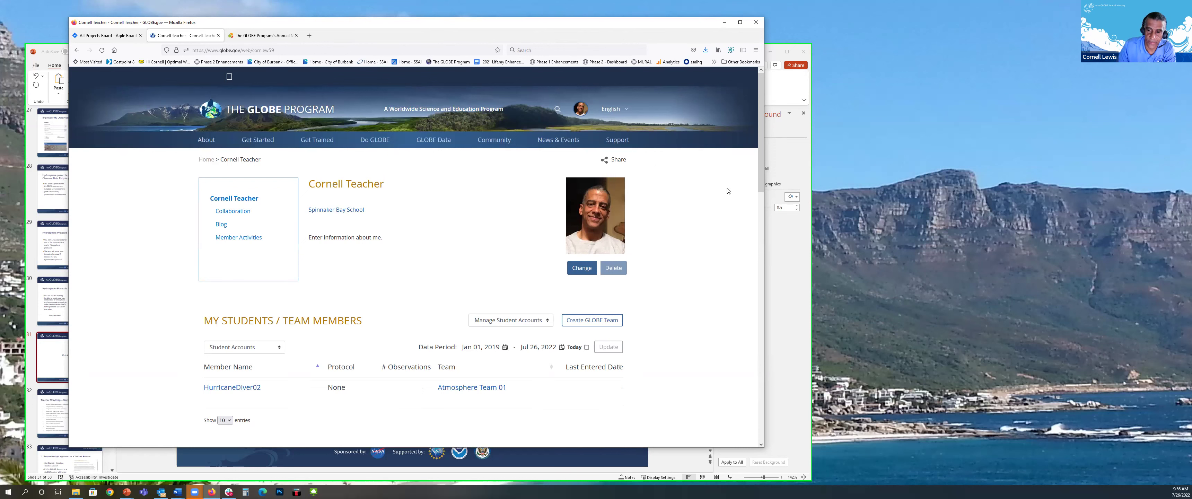
Switch to the PowerPoint presentation and run the slide show from the Quick Demo slide, advancing to the Teacher Roadmap slide.
{"action": "left_click", "coordinate": [756, 50]}
{"action": "left_click", "coordinate": [741, 206]}
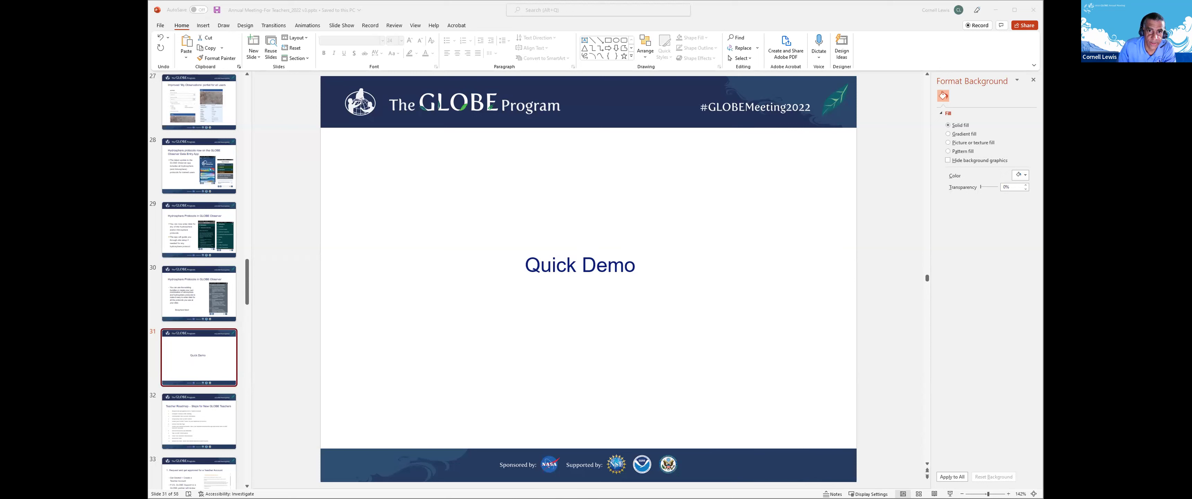
{"action": "left_click", "coordinate": [748, 31]}
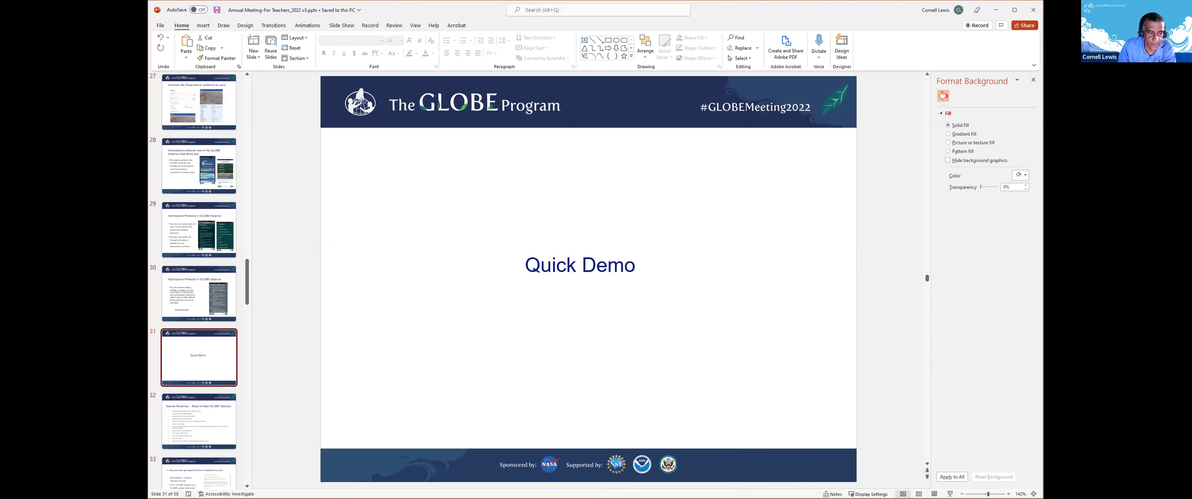
{"action": "left_click_drag", "start_coordinate": [1043, 259], "coordinate": [1073, 259]}
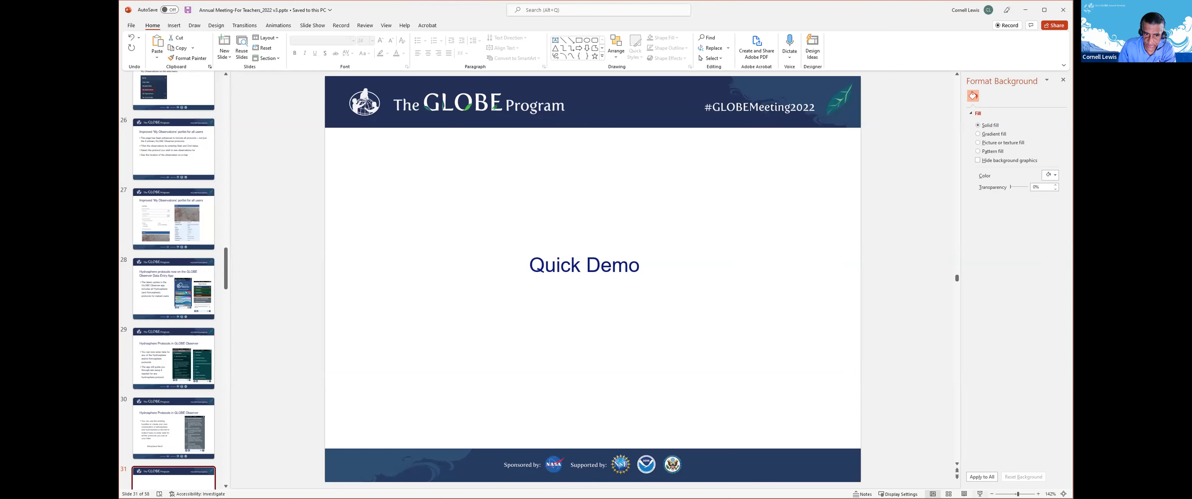
{"action": "key", "text": "shift+F5"}
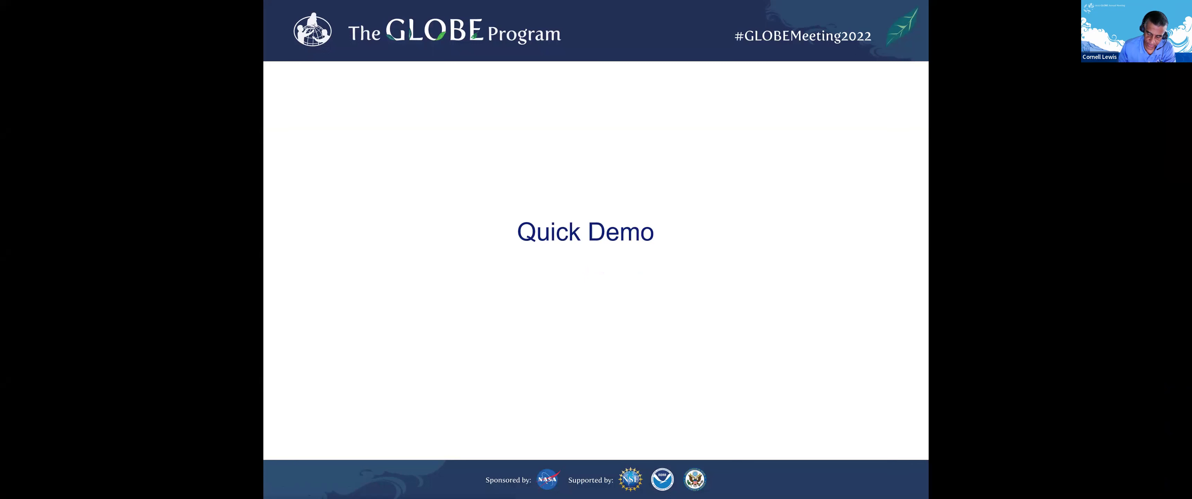
{"action": "key", "text": "Right"}
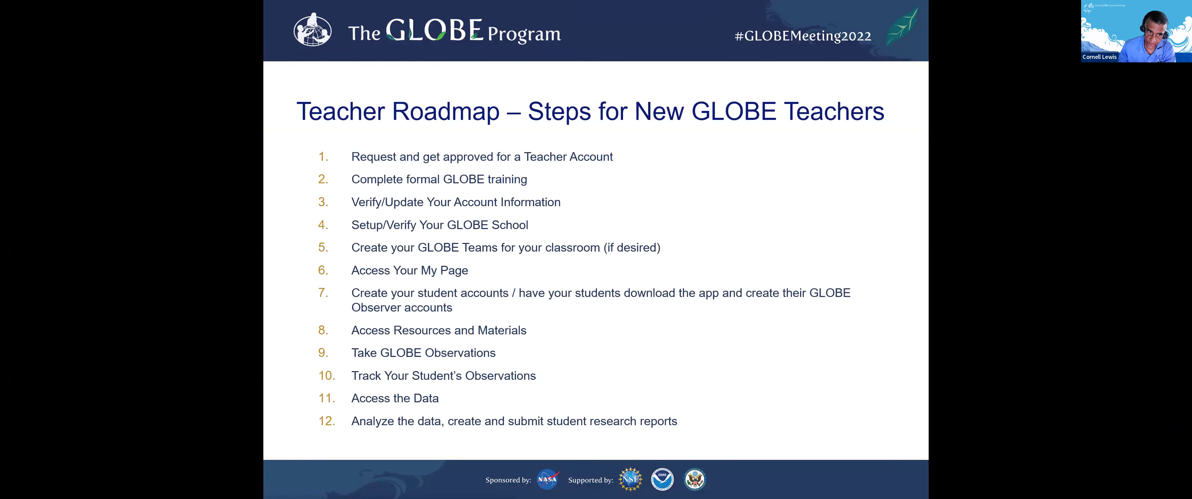